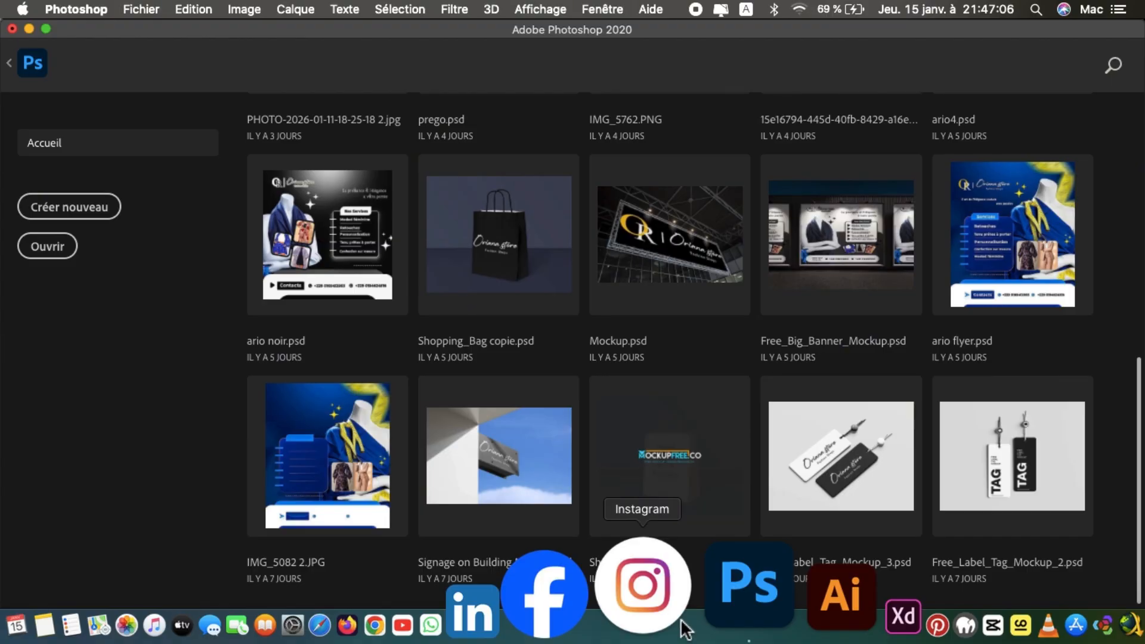
Step: Open formation jaune.psd from the recent files
{"action": "scroll", "coordinate": [366, 343], "scroll_direction": "up", "scroll_amount": 10}
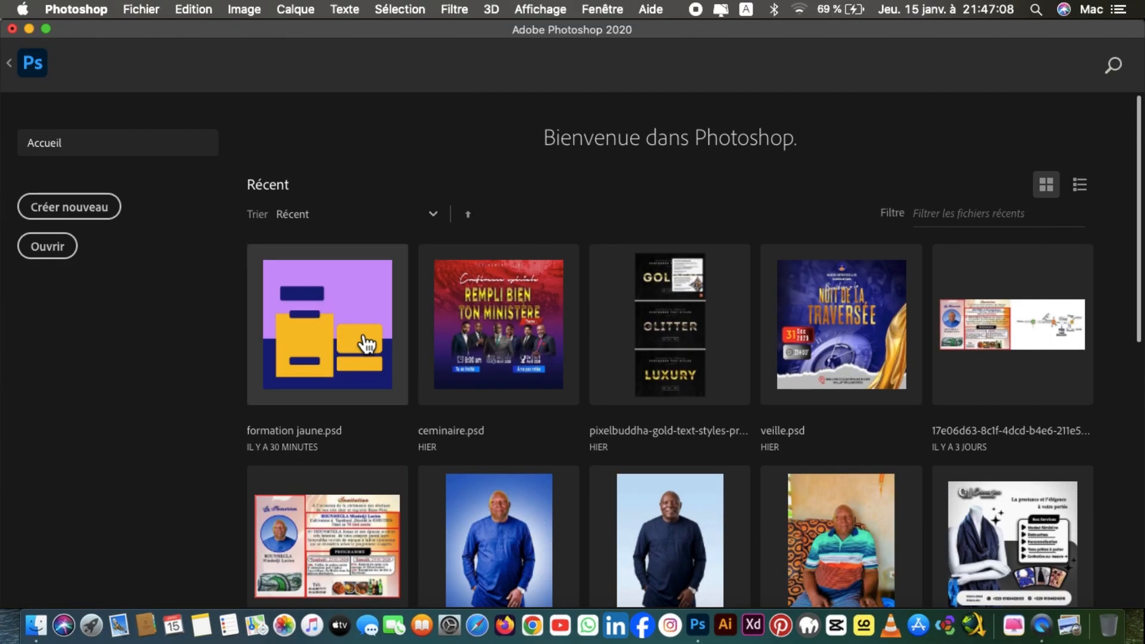
{"action": "left_click", "coordinate": [364, 304]}
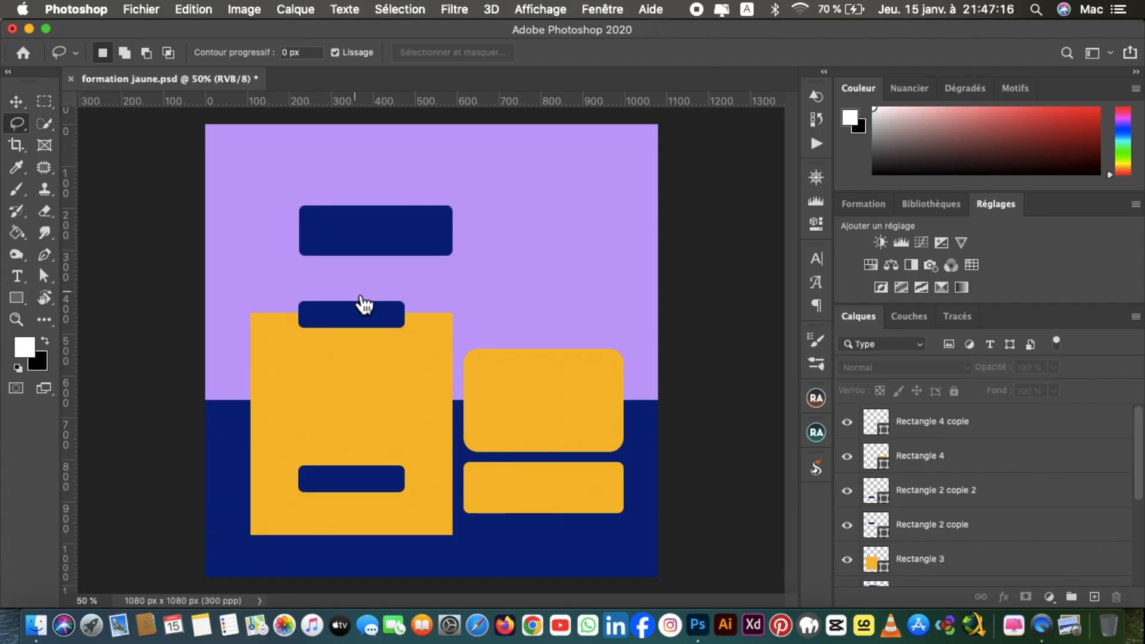
Step: Draw freehand Lasso selections across the upper navy rectangle and over the empty purple background
{"action": "left_click", "coordinate": [18, 120]}
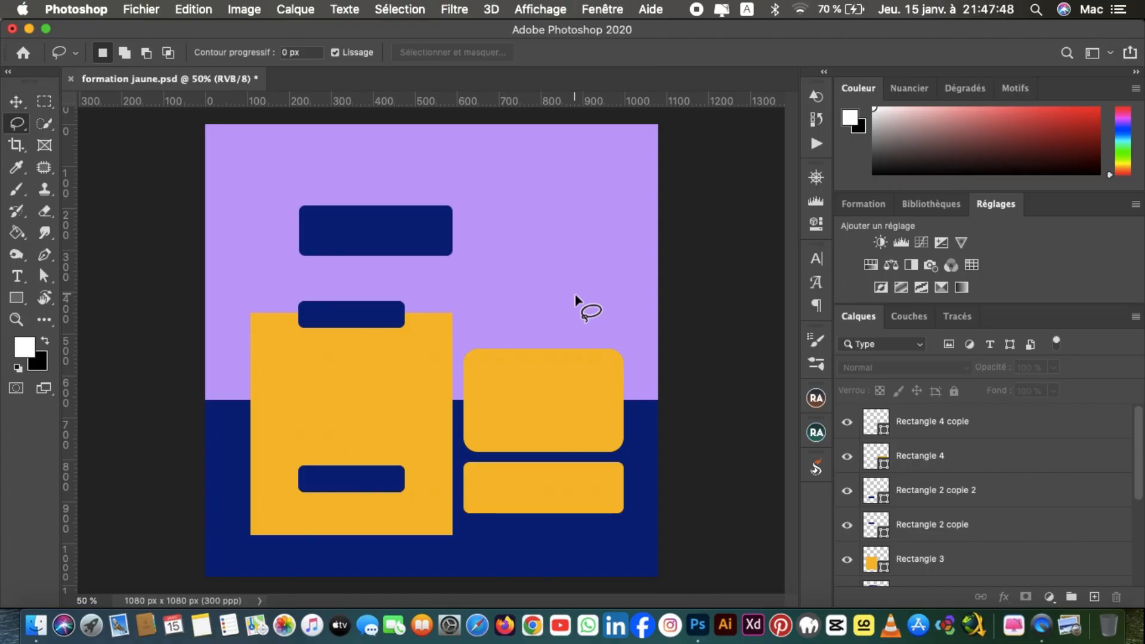
{"action": "left_click", "coordinate": [292, 199]}
{"action": "mouse_move", "coordinate": [293, 198]}
{"action": "left_mouse_down"}
{"action": "mouse_move", "coordinate": [424, 221]}
{"action": "mouse_move", "coordinate": [585, 193]}
{"action": "mouse_move", "coordinate": [448, 291]}
{"action": "mouse_move", "coordinate": [440, 272]}
{"action": "mouse_move", "coordinate": [364, 259]}
{"action": "mouse_move", "coordinate": [282, 273]}
{"action": "mouse_move", "coordinate": [286, 196]}
{"action": "mouse_move", "coordinate": [465, 174]}
{"action": "mouse_move", "coordinate": [457, 196]}
{"action": "mouse_move", "coordinate": [377, 250]}
{"action": "mouse_move", "coordinate": [416, 247]}
{"action": "mouse_move", "coordinate": [516, 204]}
{"action": "mouse_move", "coordinate": [525, 182]}
{"action": "mouse_move", "coordinate": [379, 258]}
{"action": "left_mouse_up"}
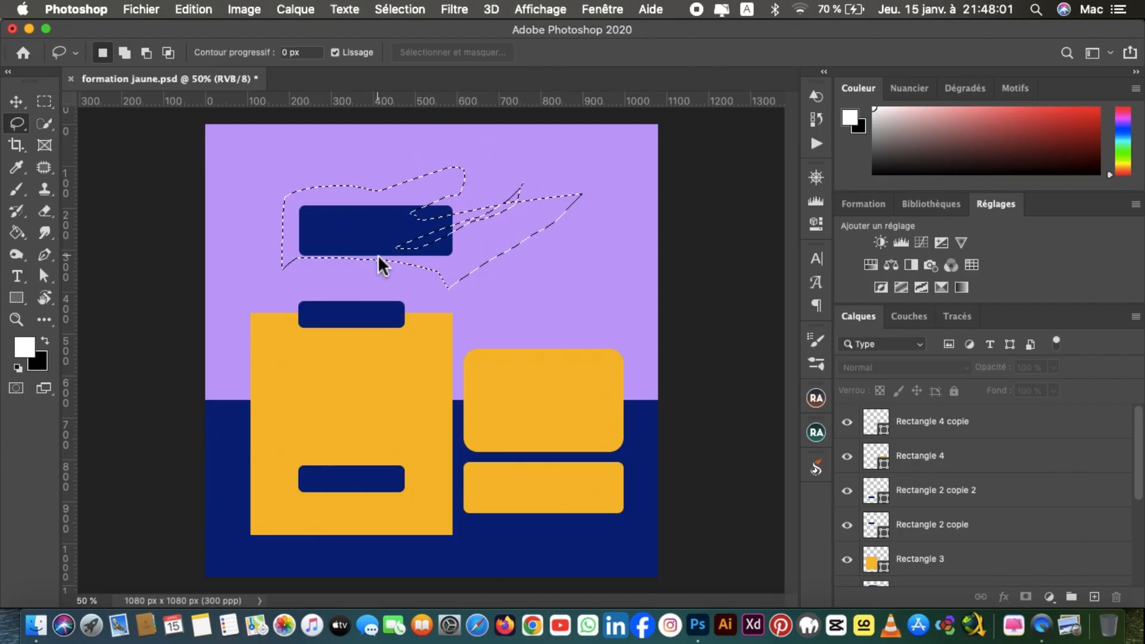
{"action": "left_click", "coordinate": [580, 292]}
{"action": "mouse_move", "coordinate": [580, 293]}
{"action": "left_mouse_down"}
{"action": "mouse_move", "coordinate": [579, 256]}
{"action": "mouse_move", "coordinate": [517, 238]}
{"action": "mouse_move", "coordinate": [503, 299]}
{"action": "mouse_move", "coordinate": [557, 325]}
{"action": "mouse_move", "coordinate": [443, 300]}
{"action": "mouse_move", "coordinate": [574, 268]}
{"action": "mouse_move", "coordinate": [470, 320]}
{"action": "mouse_move", "coordinate": [513, 257]}
{"action": "left_mouse_up"}
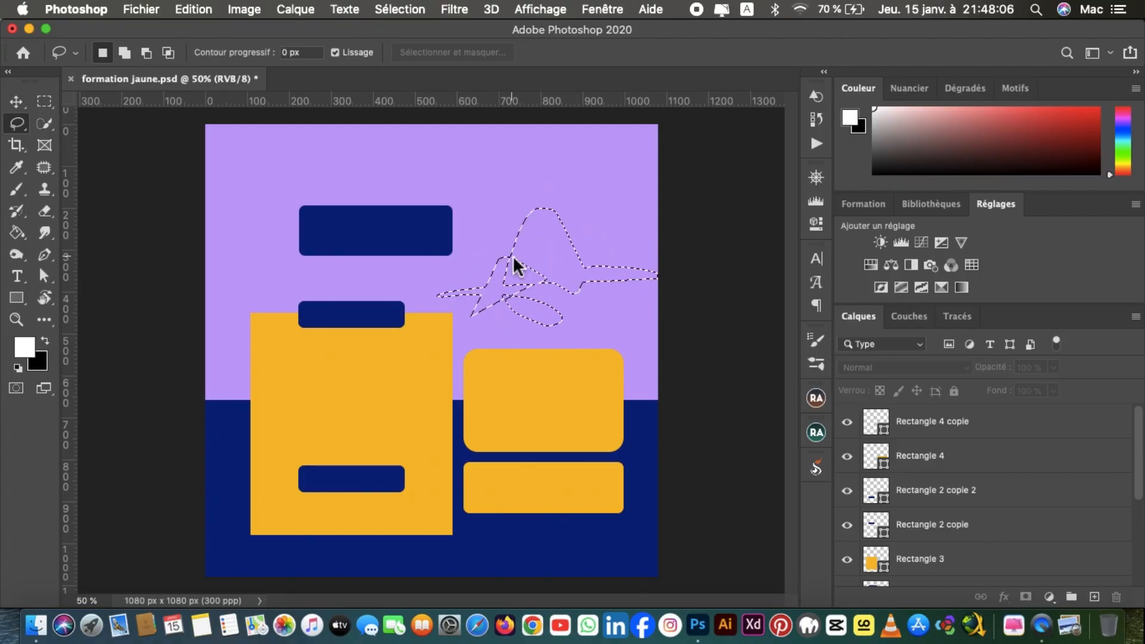
Step: Lasso freehand around the upper navy rectangle, move it up and slightly left, and clear the selection
{"action": "left_click", "coordinate": [289, 192]}
{"action": "mouse_move", "coordinate": [288, 192]}
{"action": "left_mouse_down"}
{"action": "mouse_move", "coordinate": [253, 284]}
{"action": "mouse_move", "coordinate": [310, 294]}
{"action": "mouse_move", "coordinate": [387, 282]}
{"action": "mouse_move", "coordinate": [511, 243]}
{"action": "mouse_move", "coordinate": [499, 209]}
{"action": "mouse_move", "coordinate": [453, 177]}
{"action": "mouse_move", "coordinate": [314, 173]}
{"action": "mouse_move", "coordinate": [289, 203]}
{"action": "left_mouse_up"}
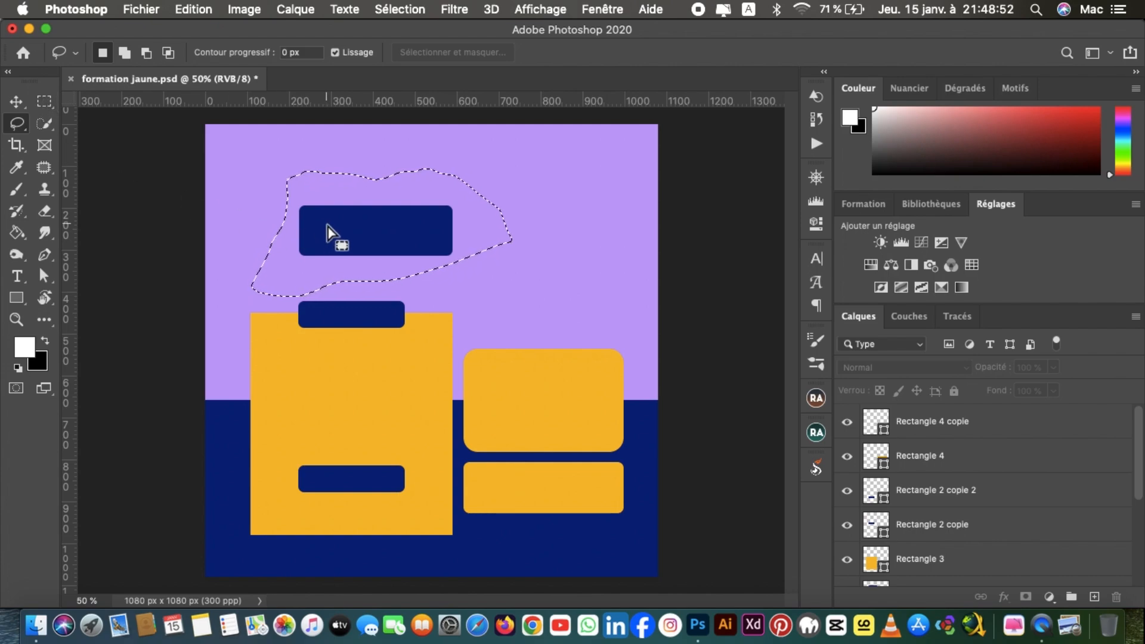
{"action": "key", "text": "v"}
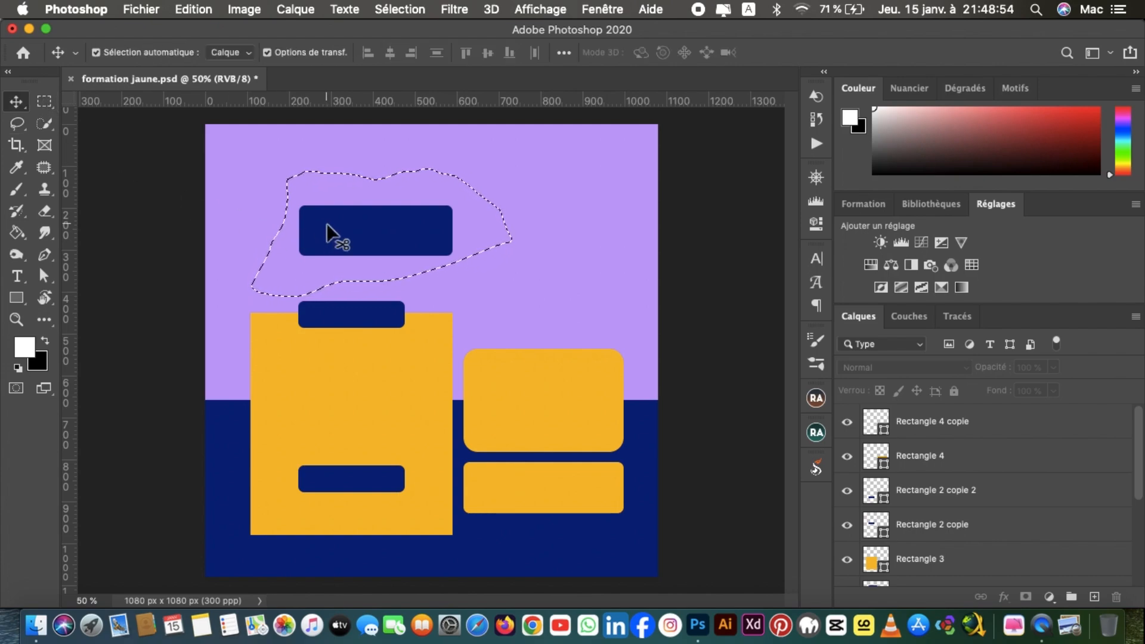
{"action": "left_click", "coordinate": [327, 224]}
{"action": "left_click_drag", "start_coordinate": [327, 223], "coordinate": [315, 202]}
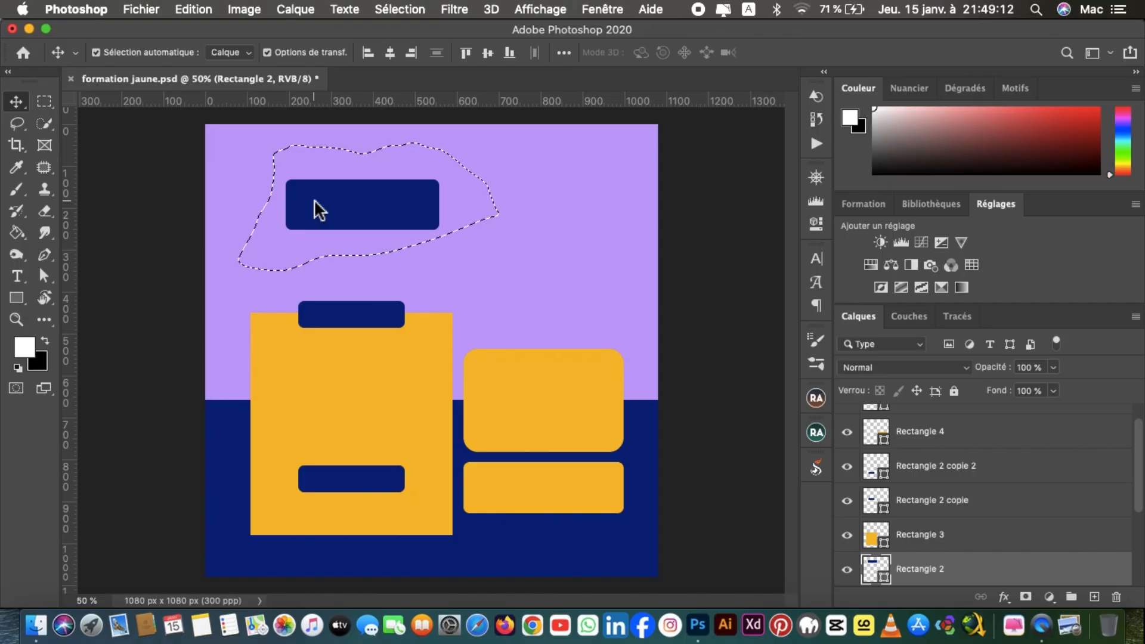
{"action": "key", "text": "super+d"}
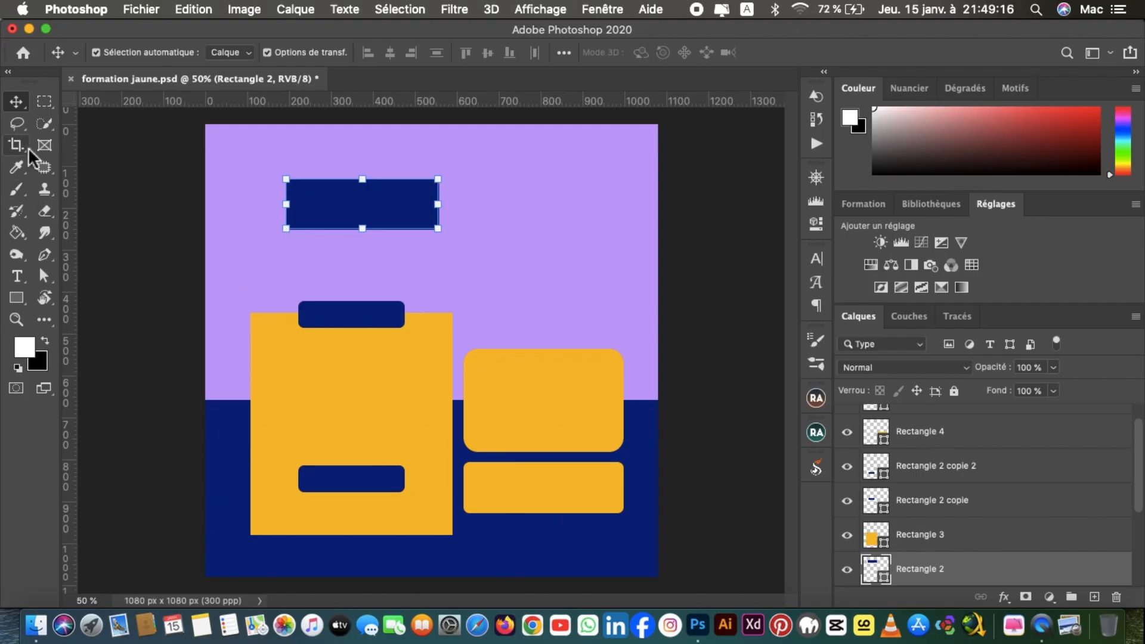
Step: Outline the upper navy rectangle with a closed straight-edged selection using the Polygonal Lasso tool
{"action": "left_click", "coordinate": [21, 132]}
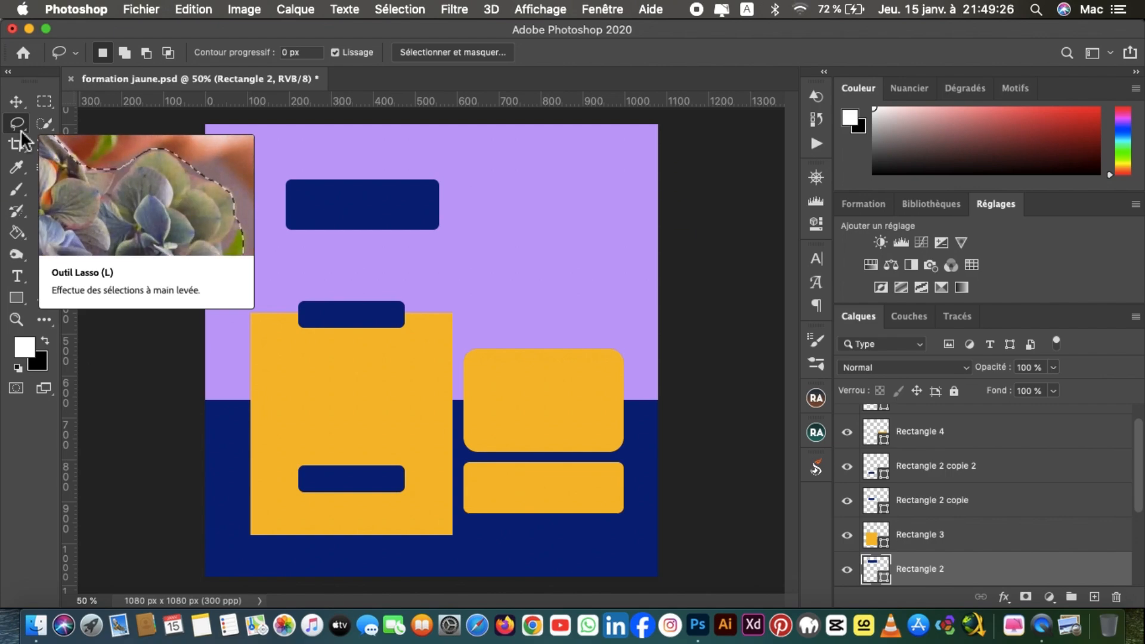
{"action": "right_click", "coordinate": [21, 133]}
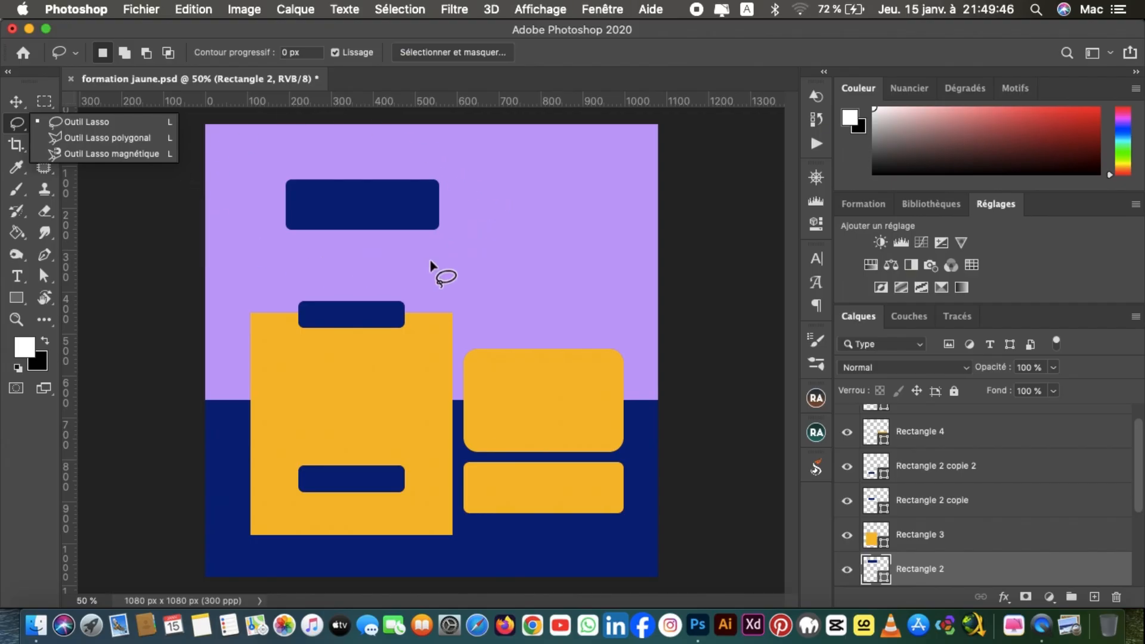
{"action": "left_click", "coordinate": [105, 142]}
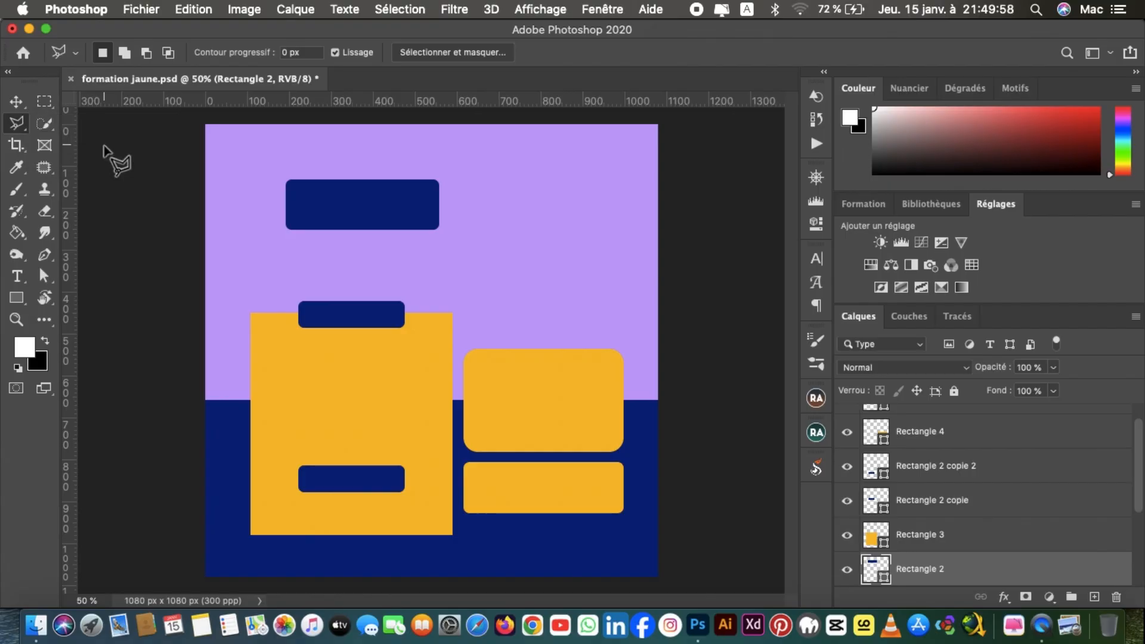
{"action": "left_click", "coordinate": [275, 165]}
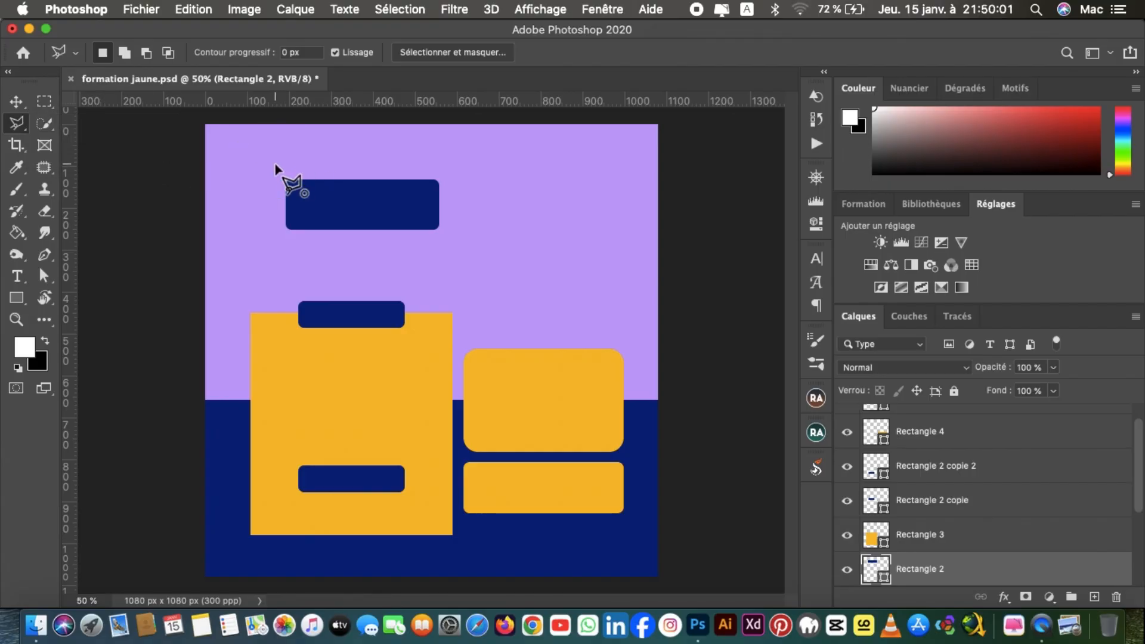
{"action": "left_click", "coordinate": [274, 234]}
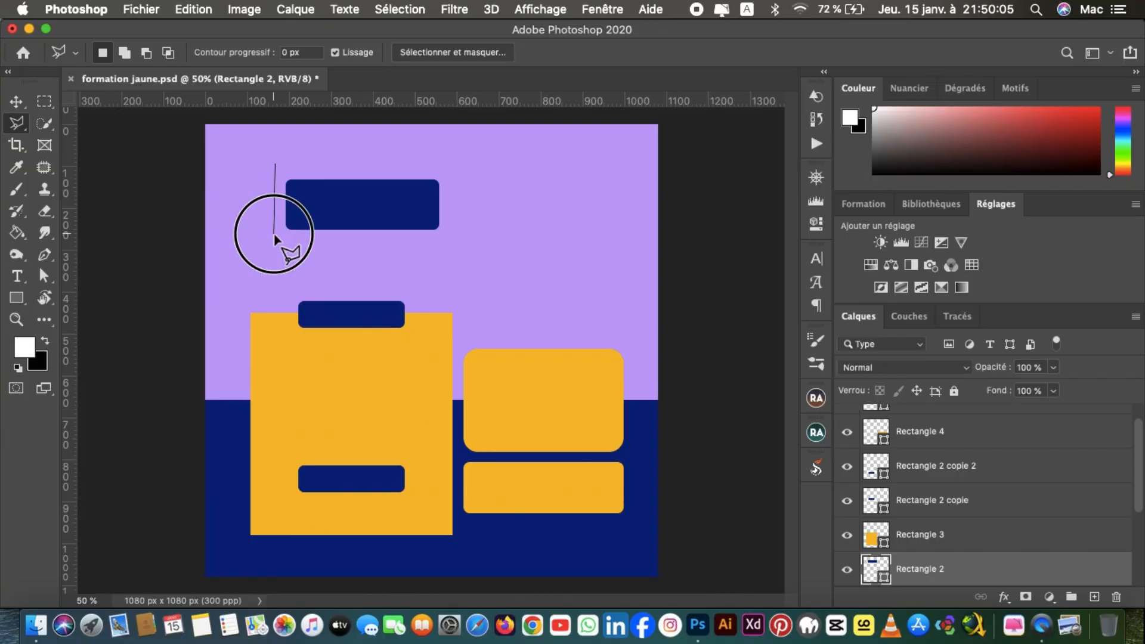
{"action": "left_click", "coordinate": [395, 244]}
{"action": "left_click", "coordinate": [471, 239]}
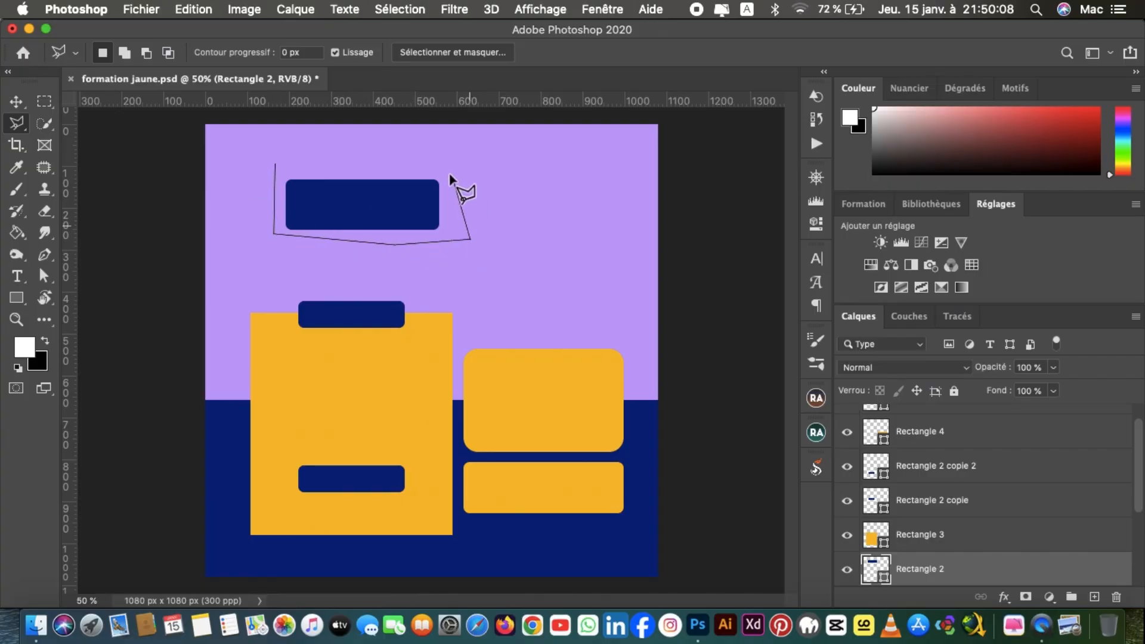
{"action": "left_click", "coordinate": [450, 169]}
{"action": "left_click", "coordinate": [417, 157]}
{"action": "left_click", "coordinate": [276, 162]}
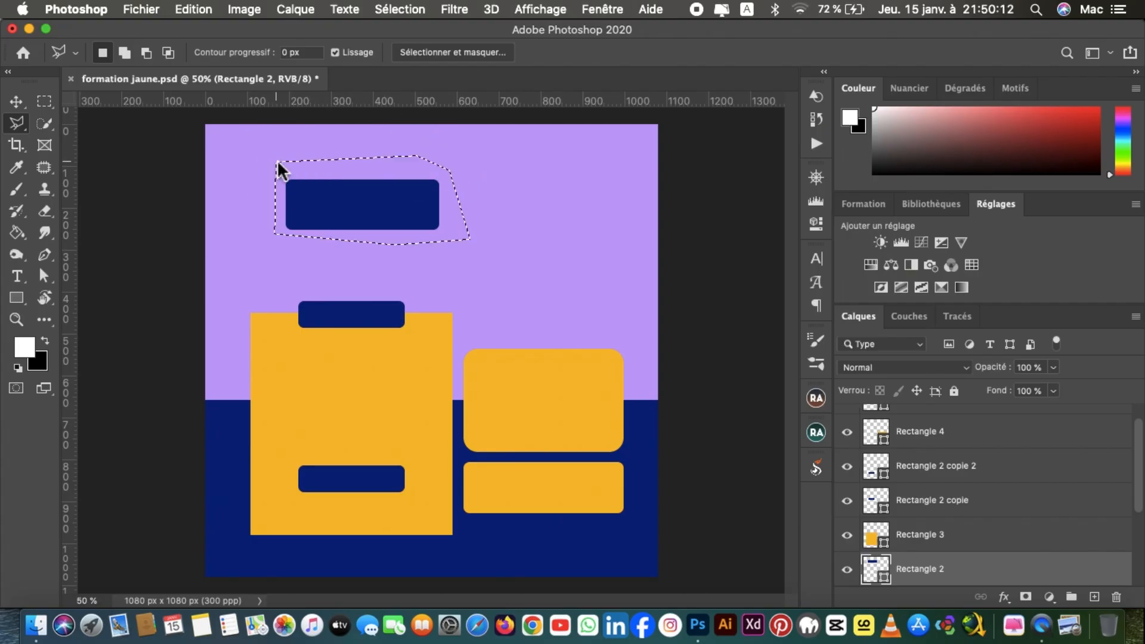
Step: Make a four-sided Polygonal Lasso selection on the empty purple background above the yellow rounded rectangle
{"action": "left_click", "coordinate": [518, 194]}
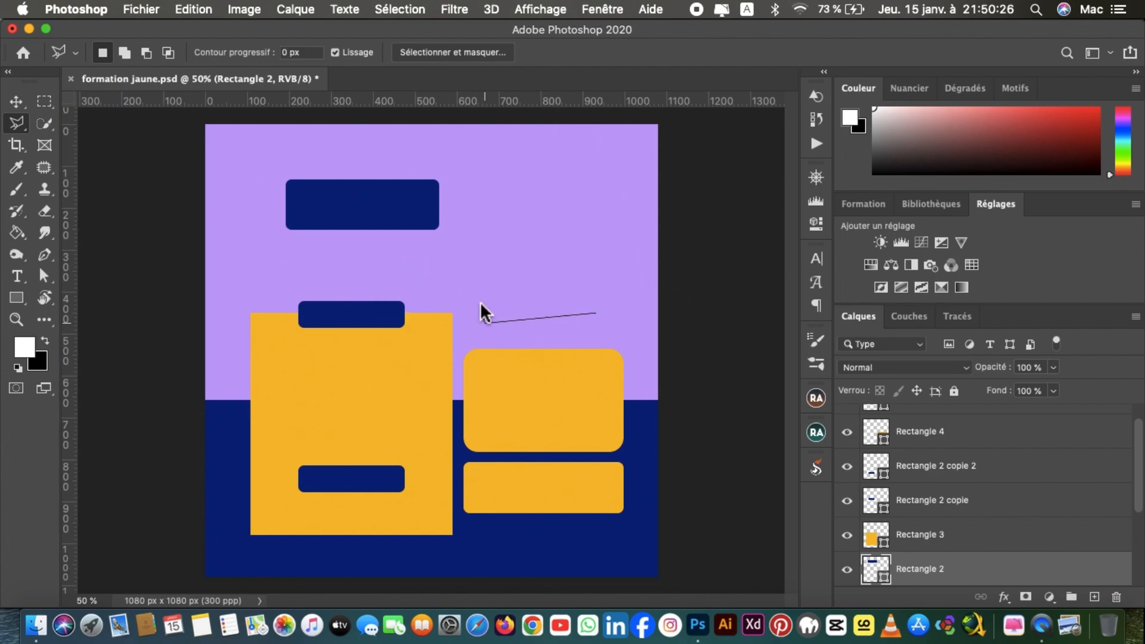
{"action": "left_click", "coordinate": [485, 235]}
{"action": "left_click", "coordinate": [595, 314]}
{"action": "left_click", "coordinate": [276, 167]}
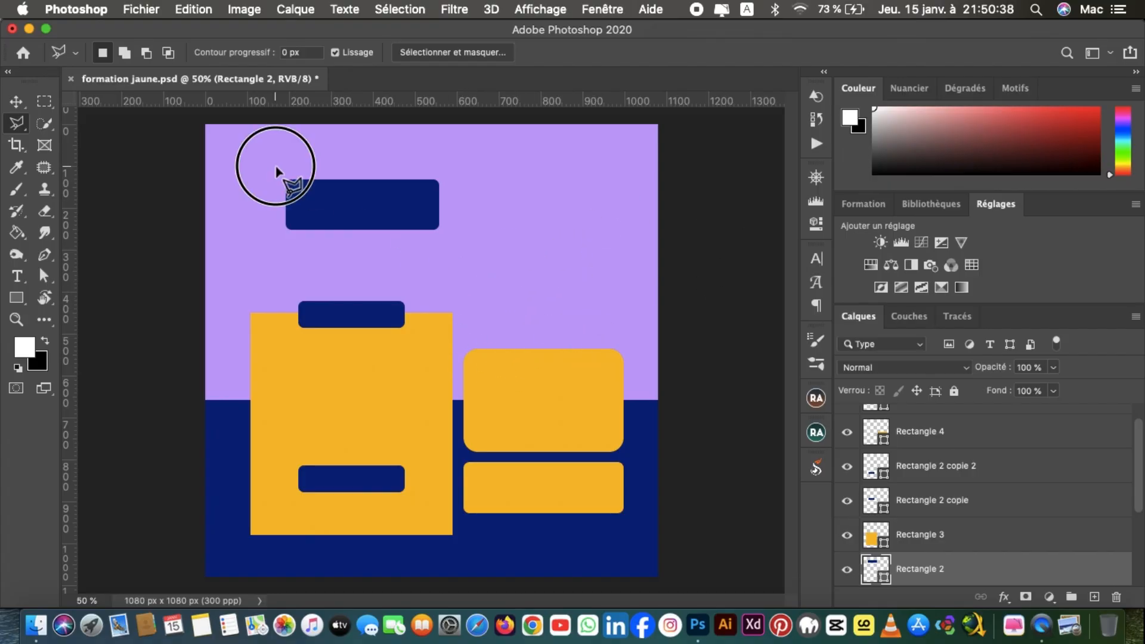
{"action": "left_click", "coordinate": [281, 243]}
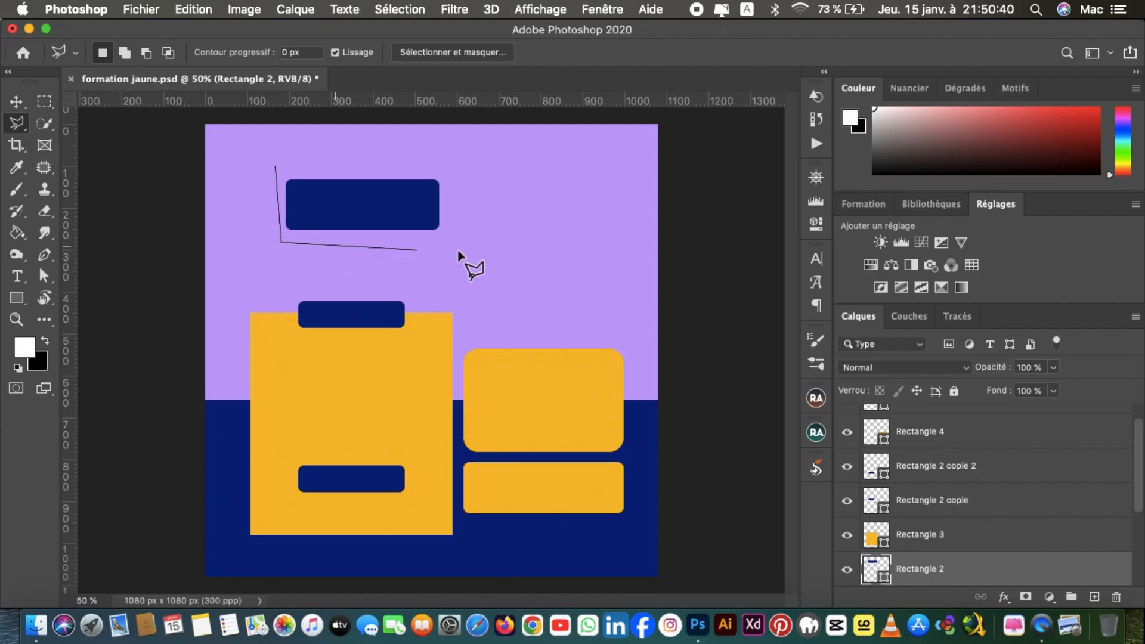
{"action": "left_click", "coordinate": [485, 250]}
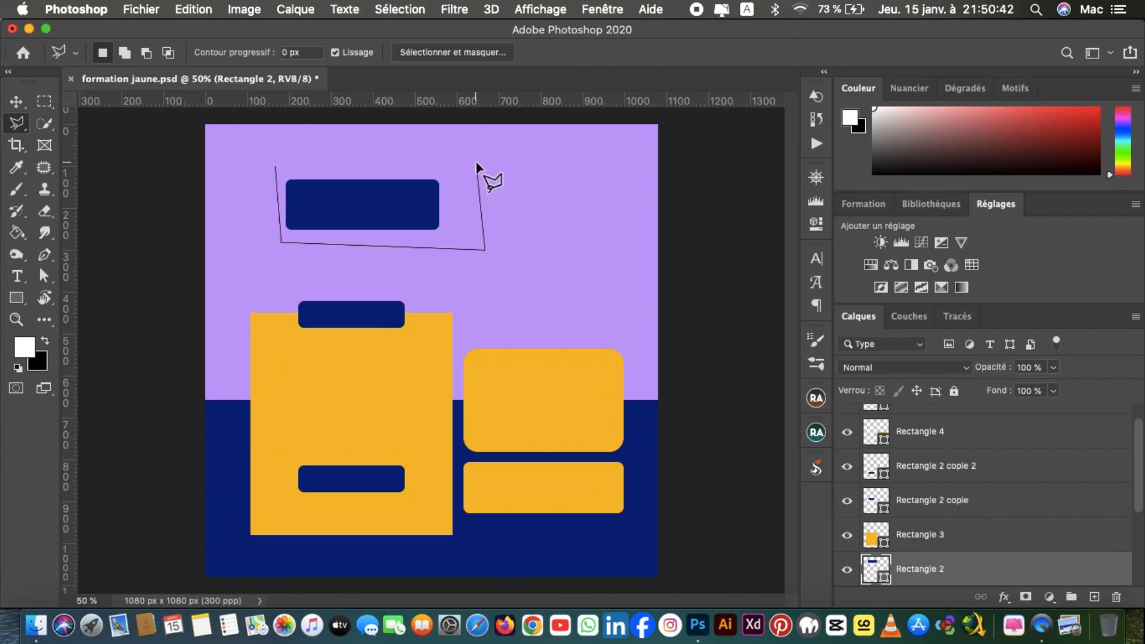
{"action": "left_click", "coordinate": [477, 162]}
{"action": "left_click", "coordinate": [273, 158]}
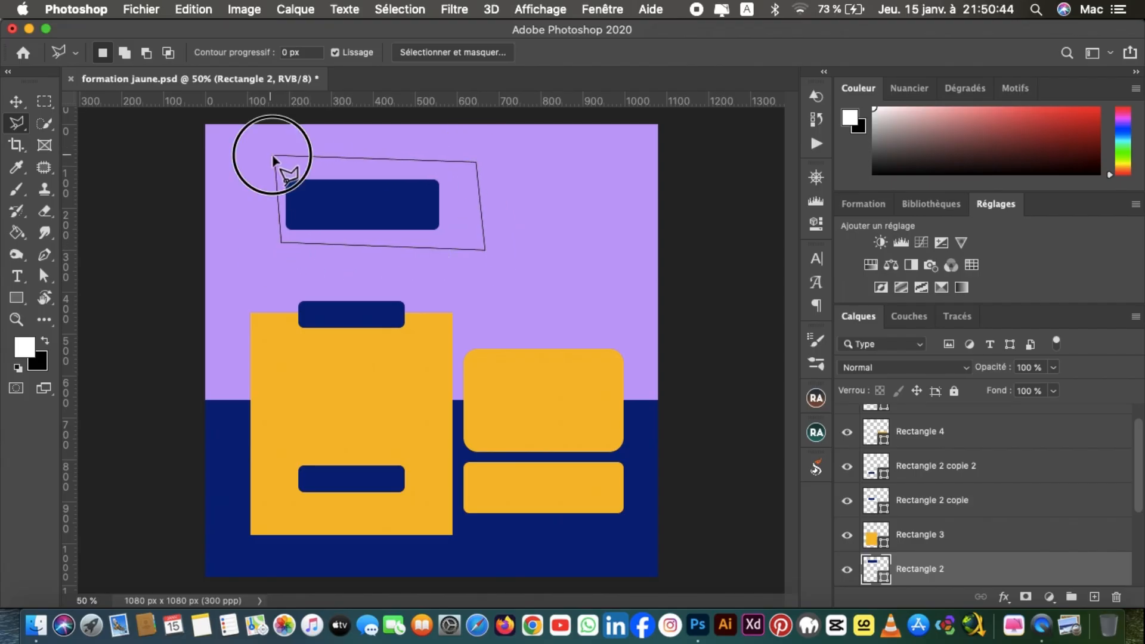
{"action": "left_click", "coordinate": [275, 175]}
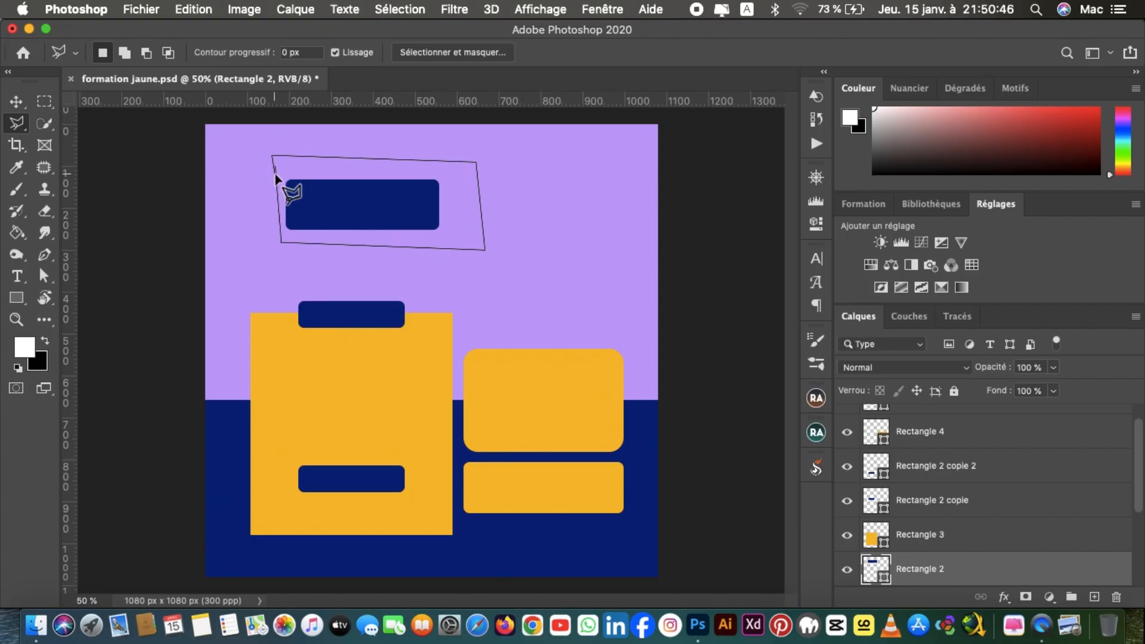
{"action": "left_click", "coordinate": [276, 182]}
{"action": "left_click", "coordinate": [298, 157]}
{"action": "key", "text": "Escape"}
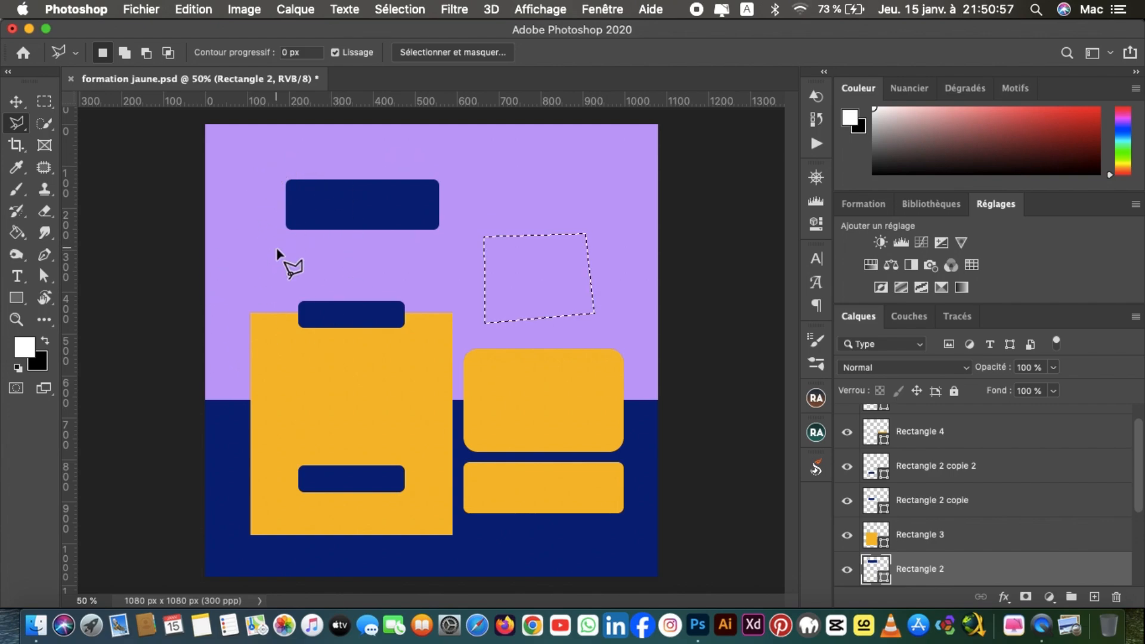
{"action": "key", "text": "super+d"}
{"action": "left_click", "coordinate": [278, 148]}
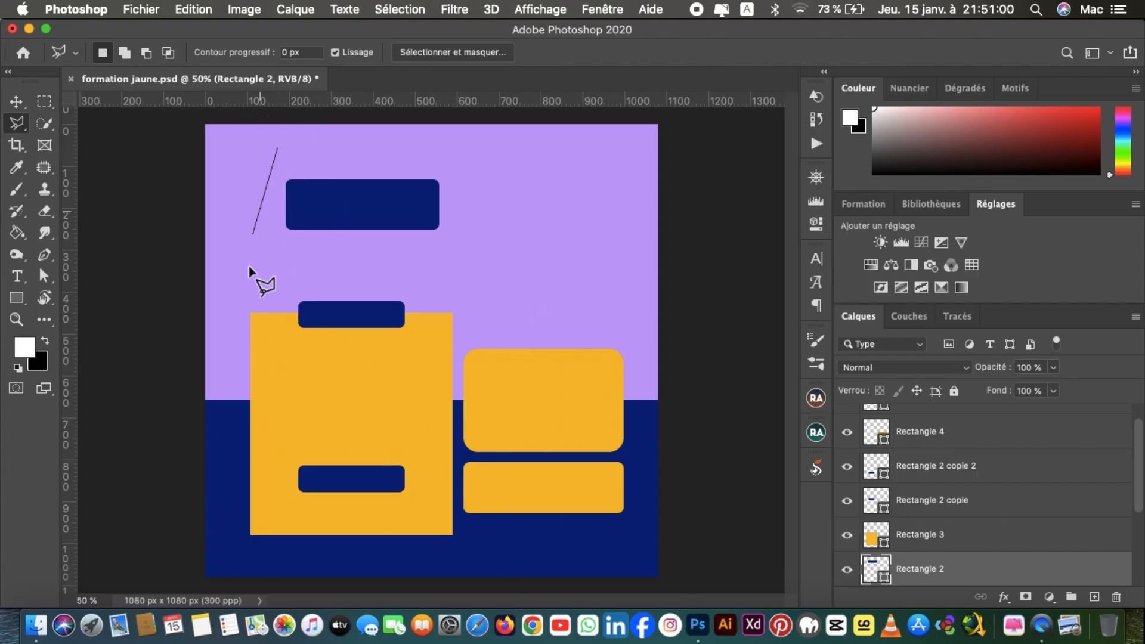
{"action": "double_click", "coordinate": [283, 233]}
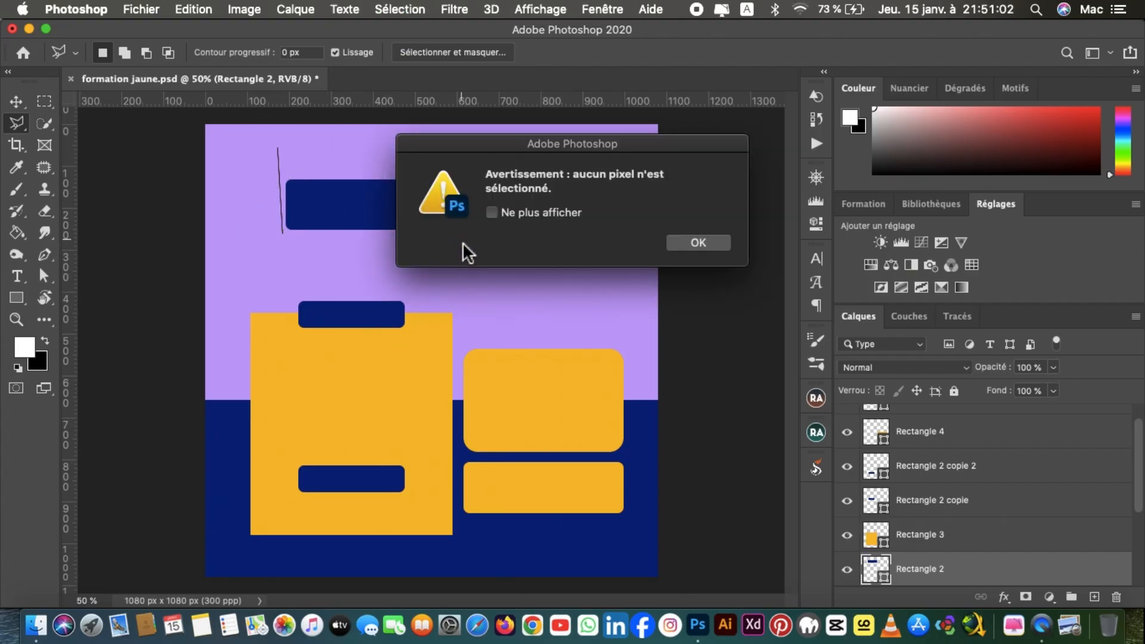
{"action": "left_click", "coordinate": [685, 242]}
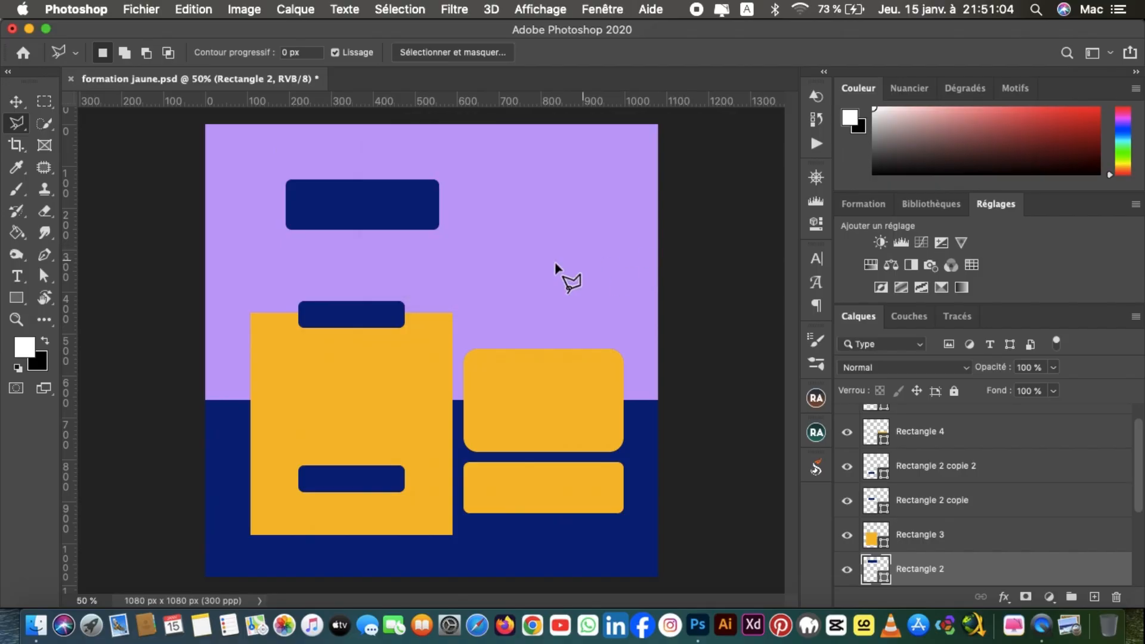
Step: Select around the upper navy rectangle with the Polygonal Lasso, move it right and slightly down, and clear the selection
{"action": "left_click", "coordinate": [271, 244]}
{"action": "left_click", "coordinate": [481, 247]}
{"action": "left_click", "coordinate": [484, 170]}
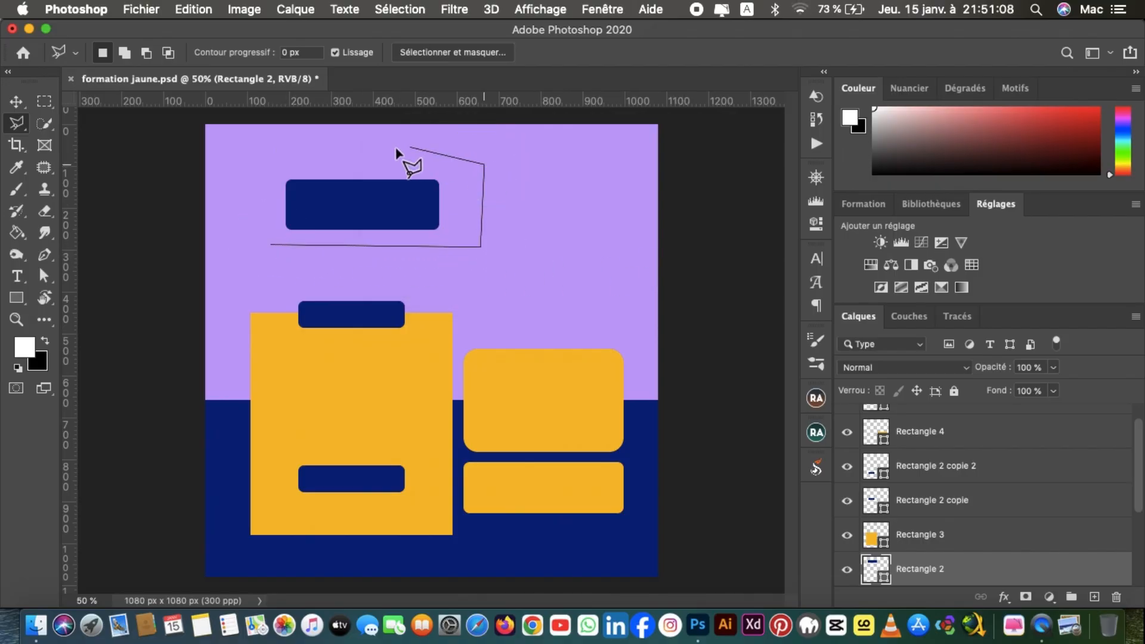
{"action": "left_click", "coordinate": [267, 158]}
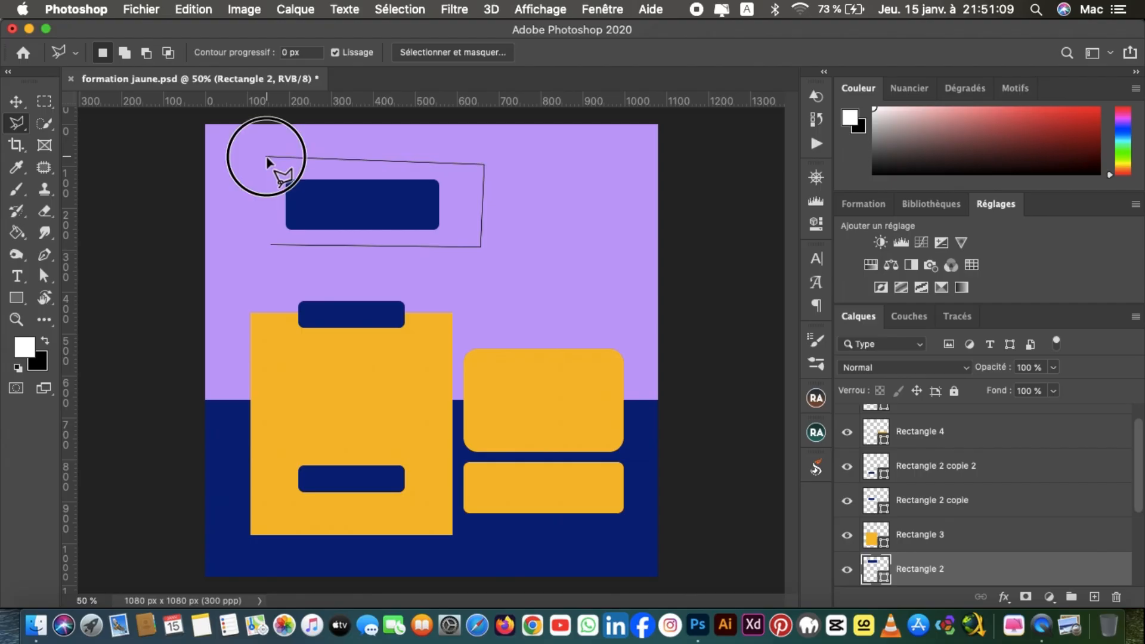
{"action": "left_click", "coordinate": [269, 245]}
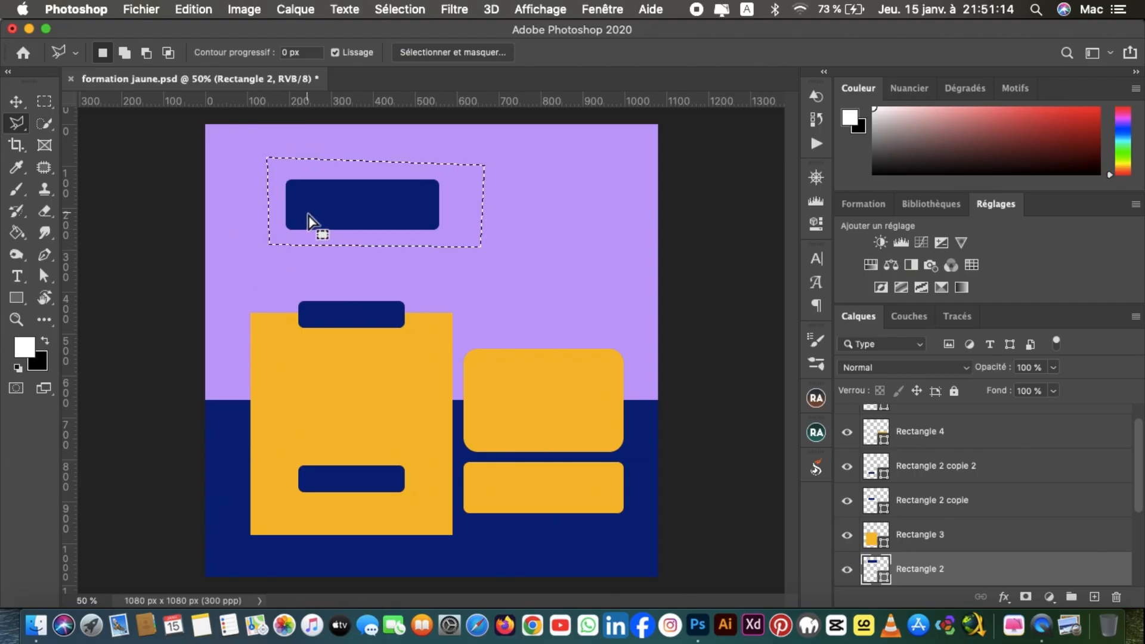
{"action": "key", "text": "v"}
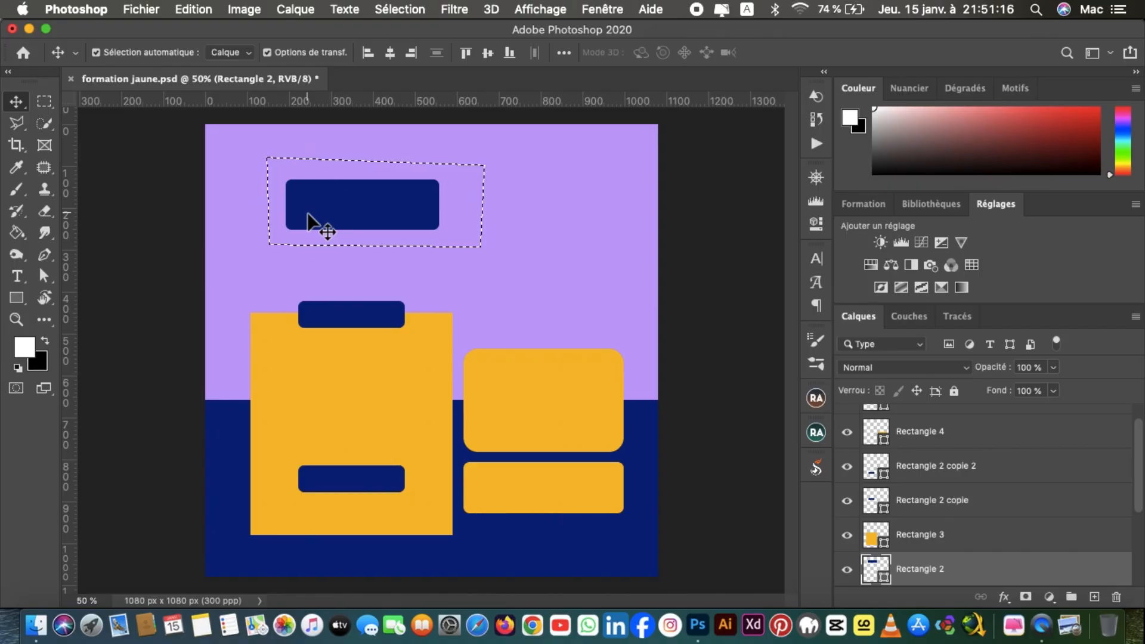
{"action": "left_click_drag", "start_coordinate": [308, 214], "coordinate": [386, 234]}
{"action": "key", "text": "super+d"}
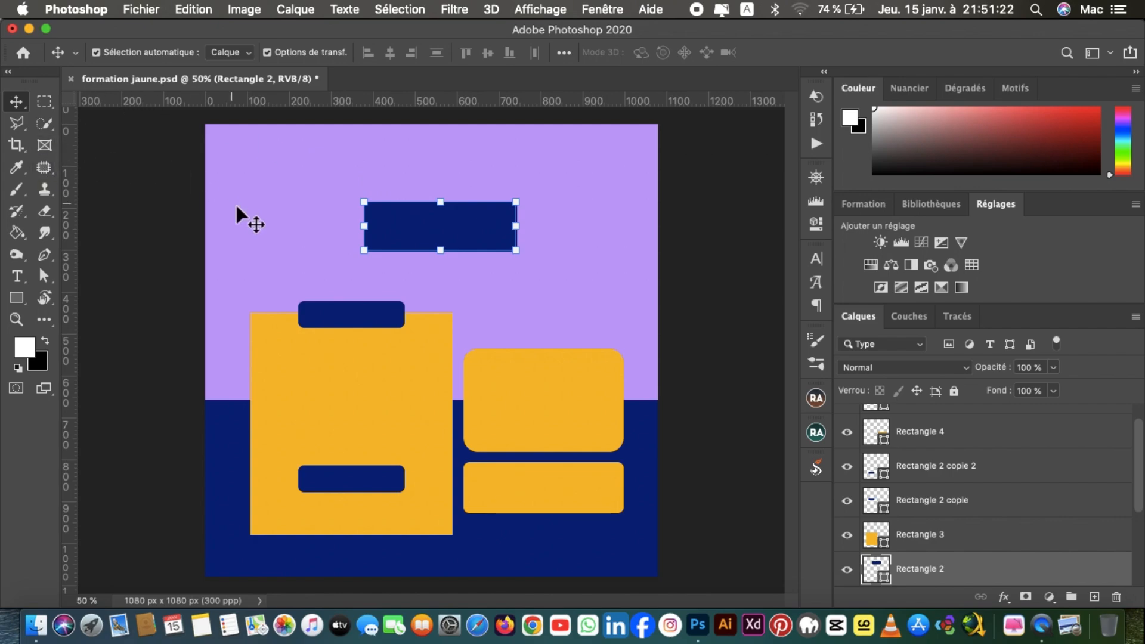
Step: Switch from the Polygonal Lasso to the Magnetic Lasso tool
{"action": "left_click", "coordinate": [22, 126]}
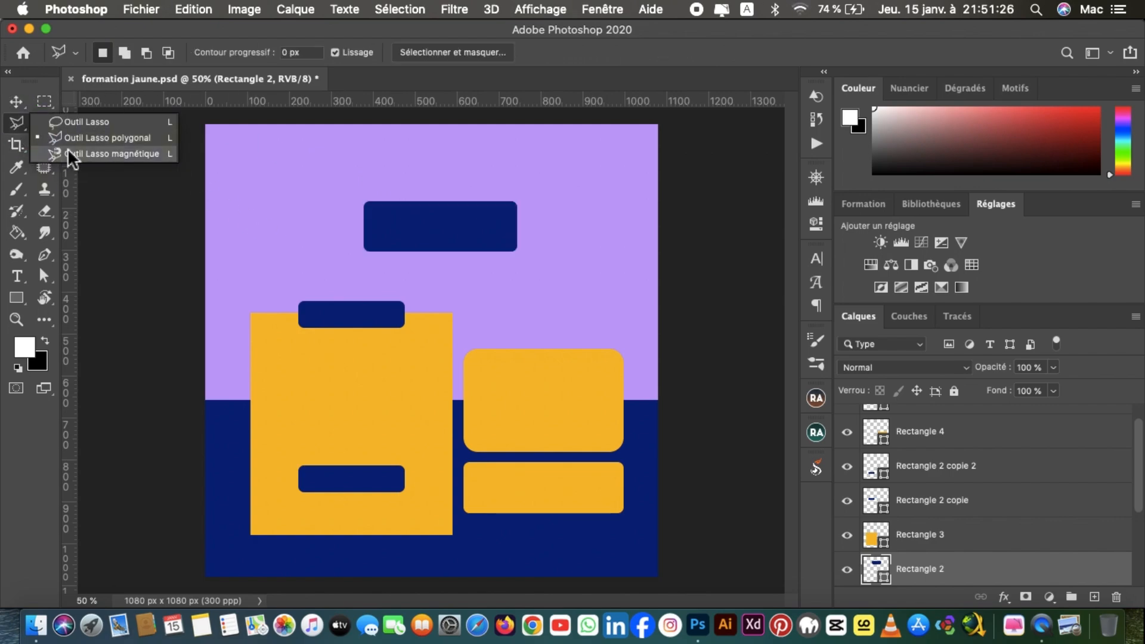
{"action": "left_click", "coordinate": [69, 156]}
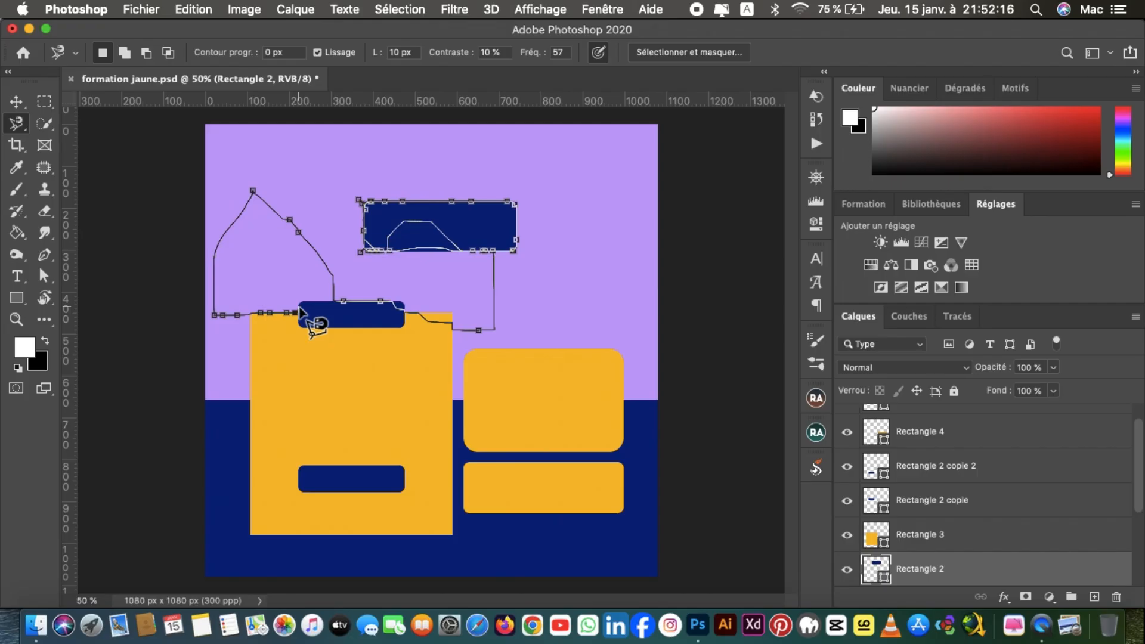
{"action": "key", "text": "Escape"}
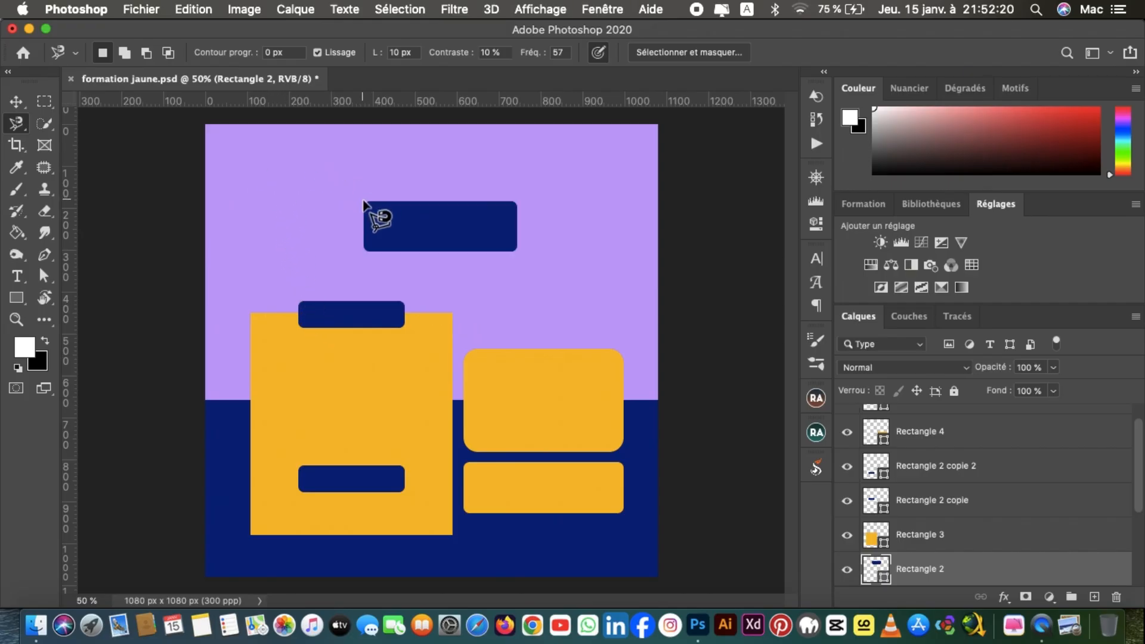
{"action": "left_click", "coordinate": [295, 199]}
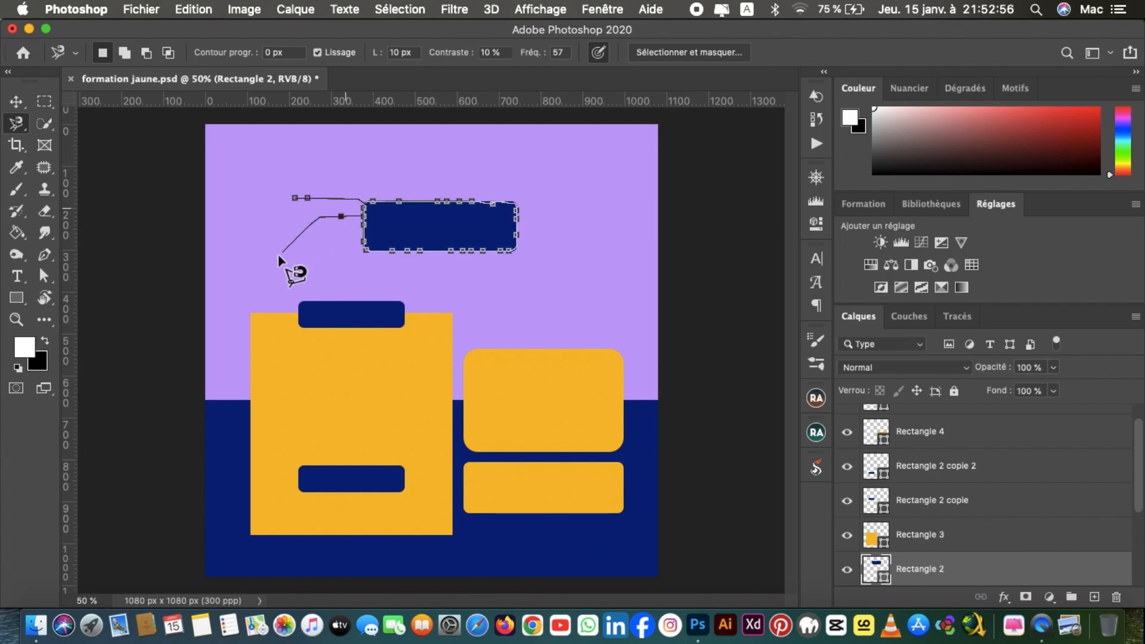
{"action": "key", "text": "Escape"}
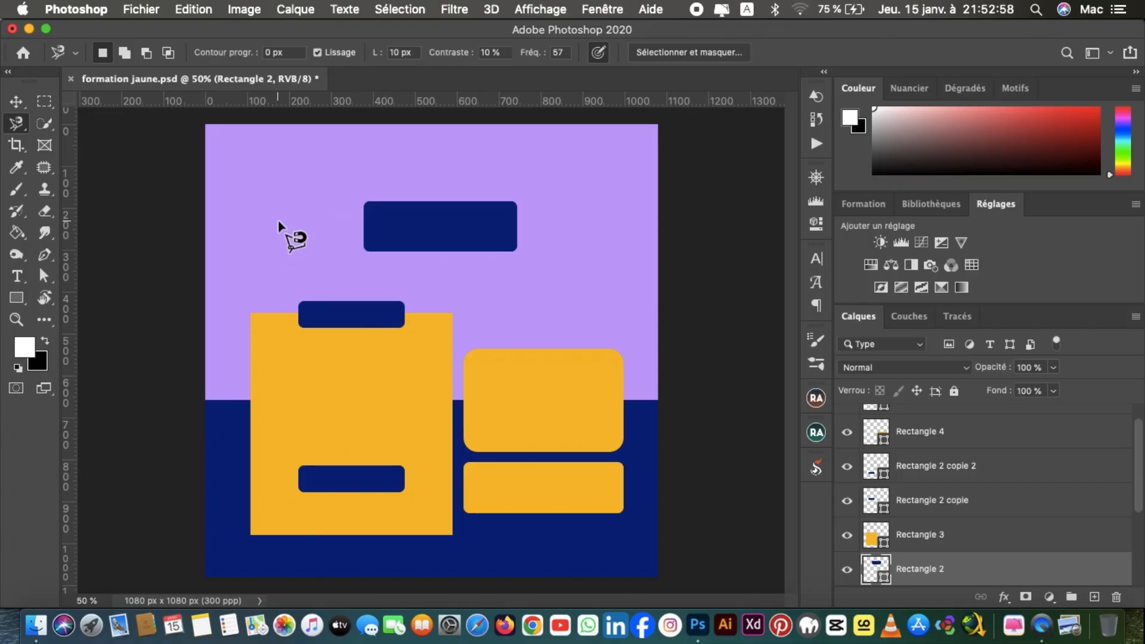
{"action": "left_click", "coordinate": [273, 195]}
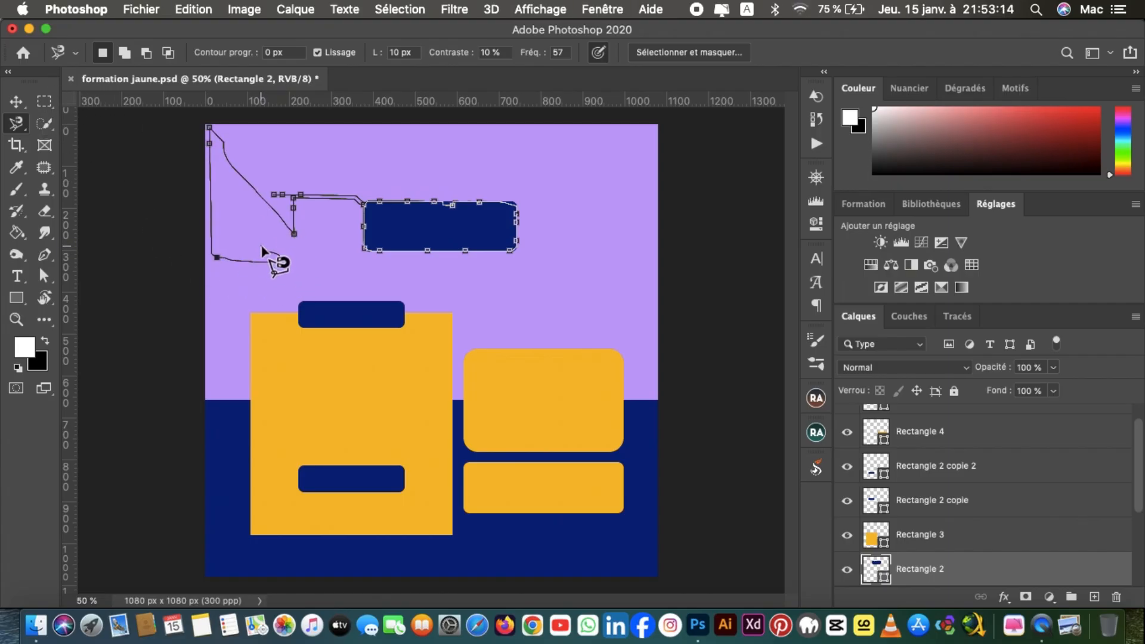
{"action": "key", "text": "Escape"}
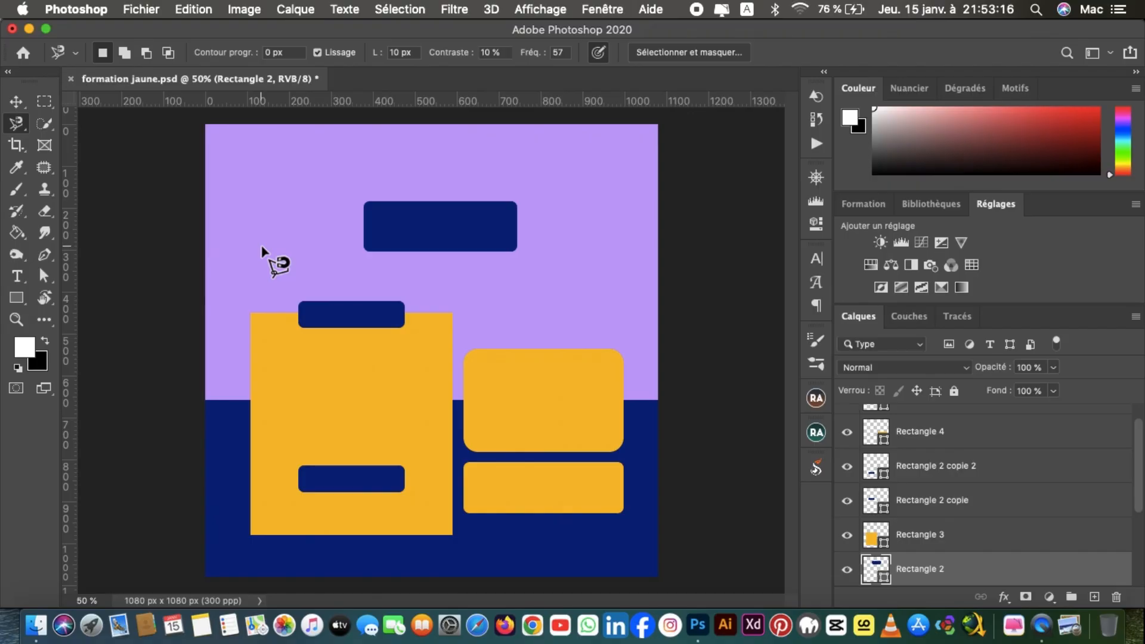
Step: Make a loose closed Magnetic Lasso selection around the upper navy rectangle, then clear the selection
{"action": "left_click", "coordinate": [327, 189]}
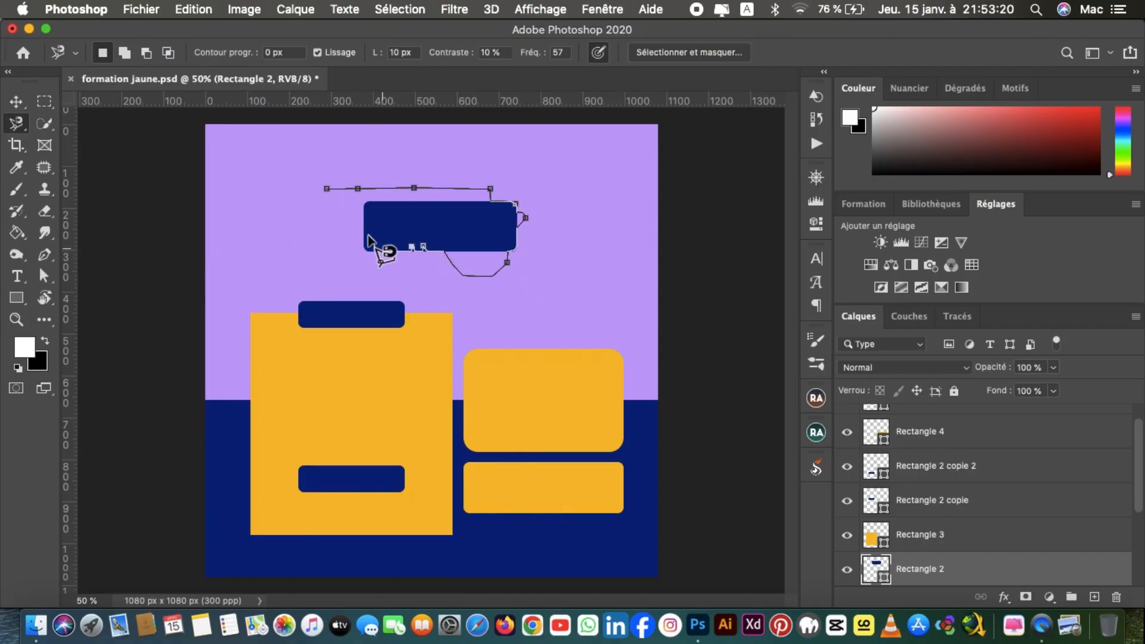
{"action": "left_click", "coordinate": [324, 189]}
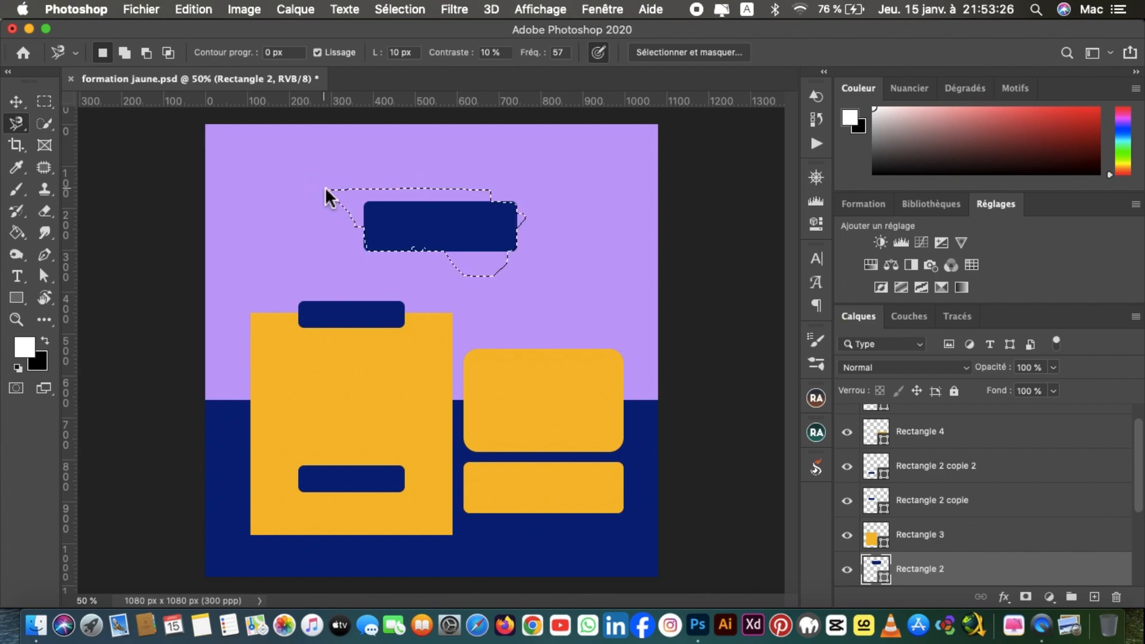
{"action": "key", "text": "super+d"}
Step: Select the upper navy rectangle with a closed Magnetic Lasso outline, move it up and to the left, and clear the selection
{"action": "left_click", "coordinate": [325, 188]}
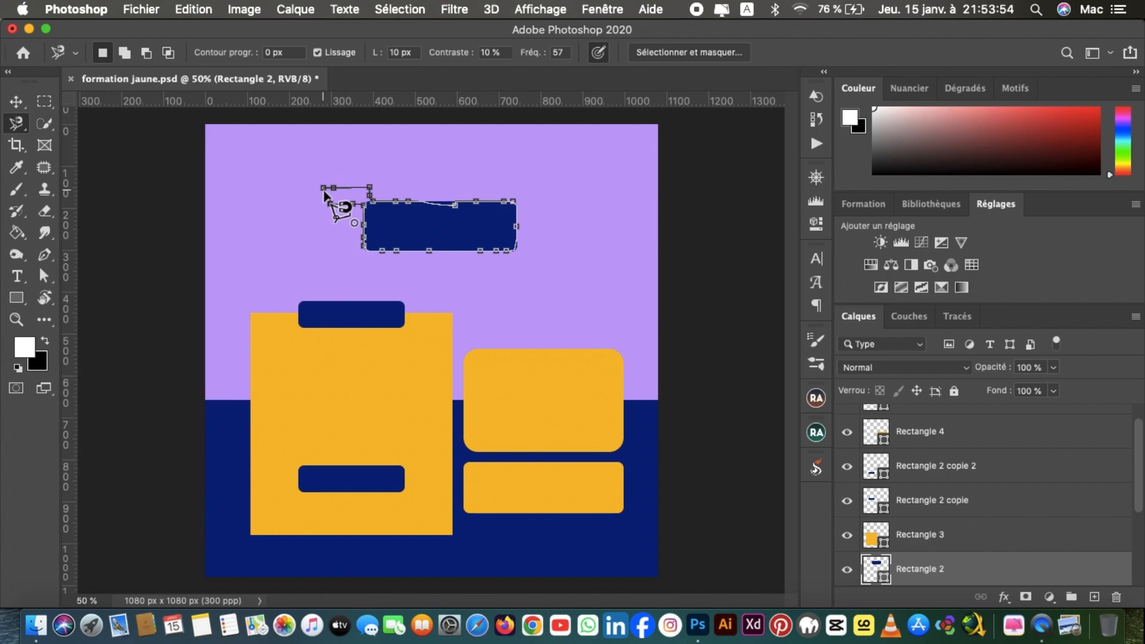
{"action": "left_click", "coordinate": [324, 189]}
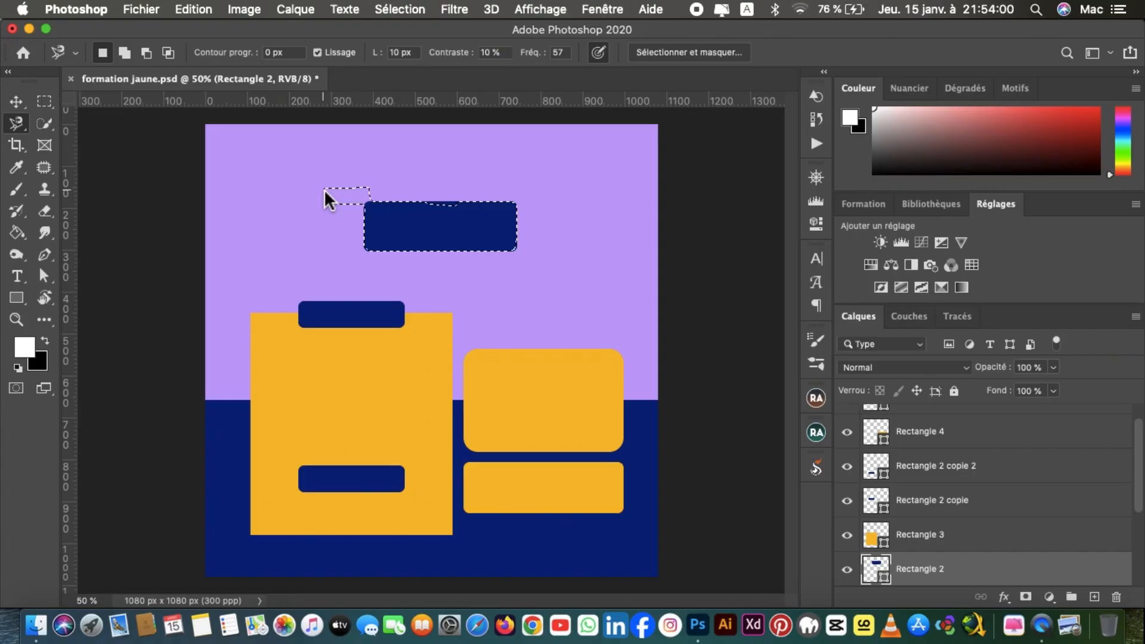
{"action": "key", "text": "v"}
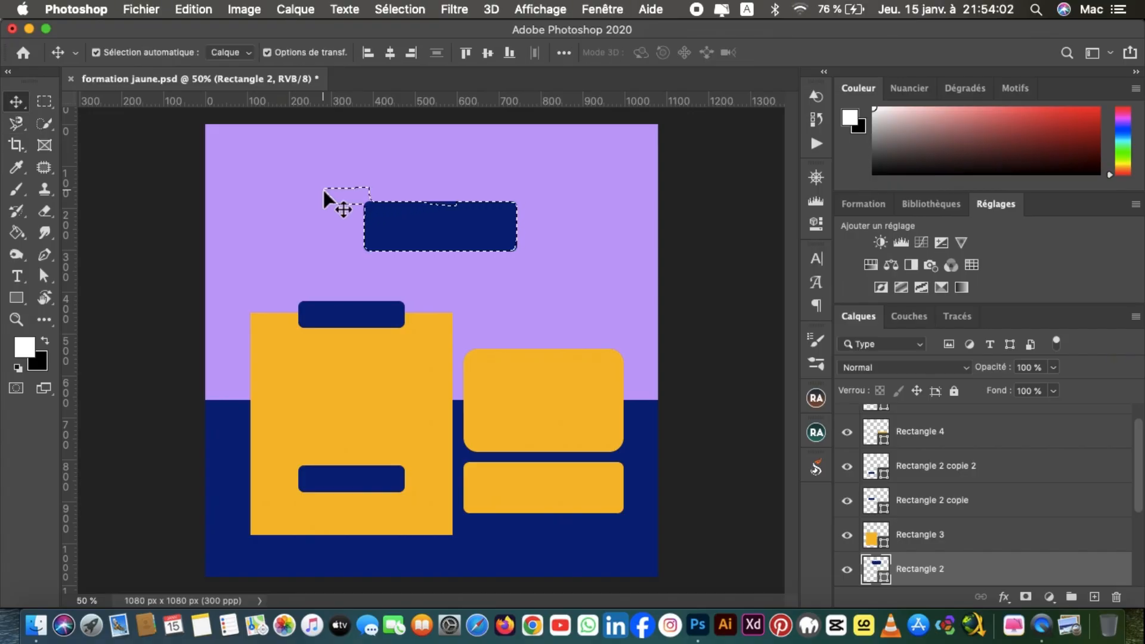
{"action": "left_click_drag", "start_coordinate": [400, 220], "coordinate": [362, 181]}
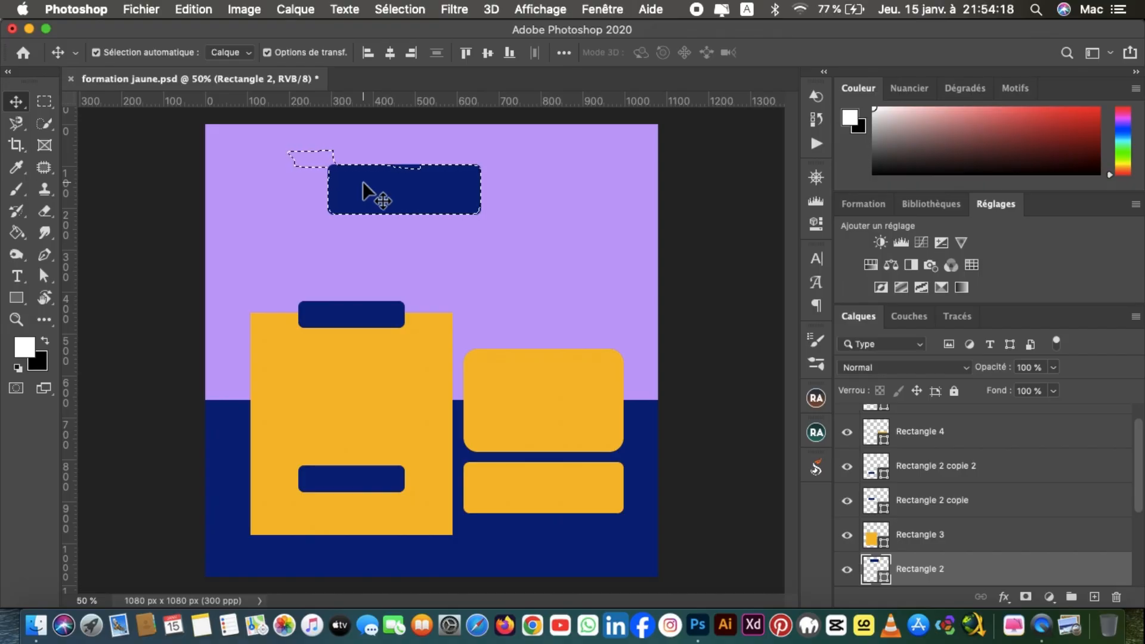
{"action": "key", "text": "super+d"}
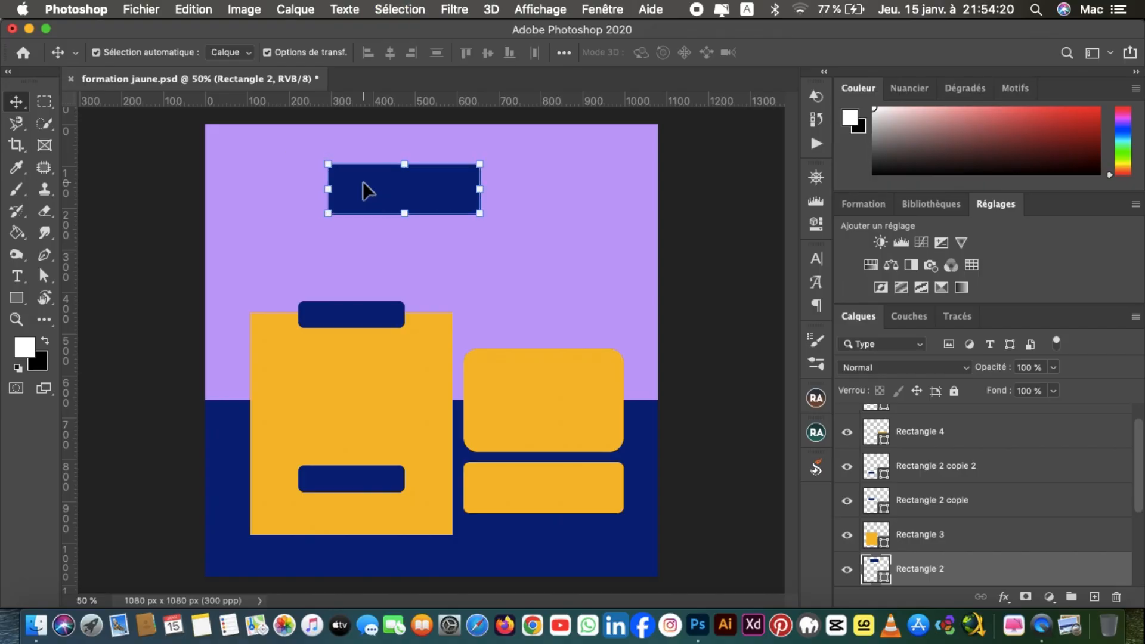
{"action": "left_click", "coordinate": [470, 247]}
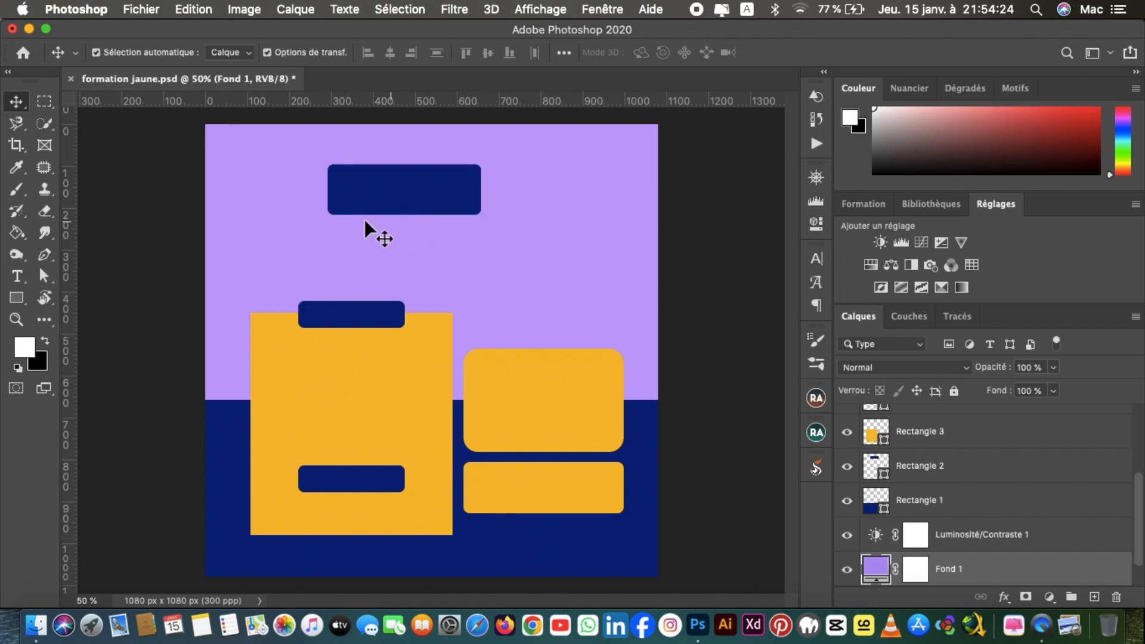
Step: Draw a wide freehand selection around the upper navy rectangle with the standard Lasso tool and clear it
{"action": "left_click", "coordinate": [24, 130]}
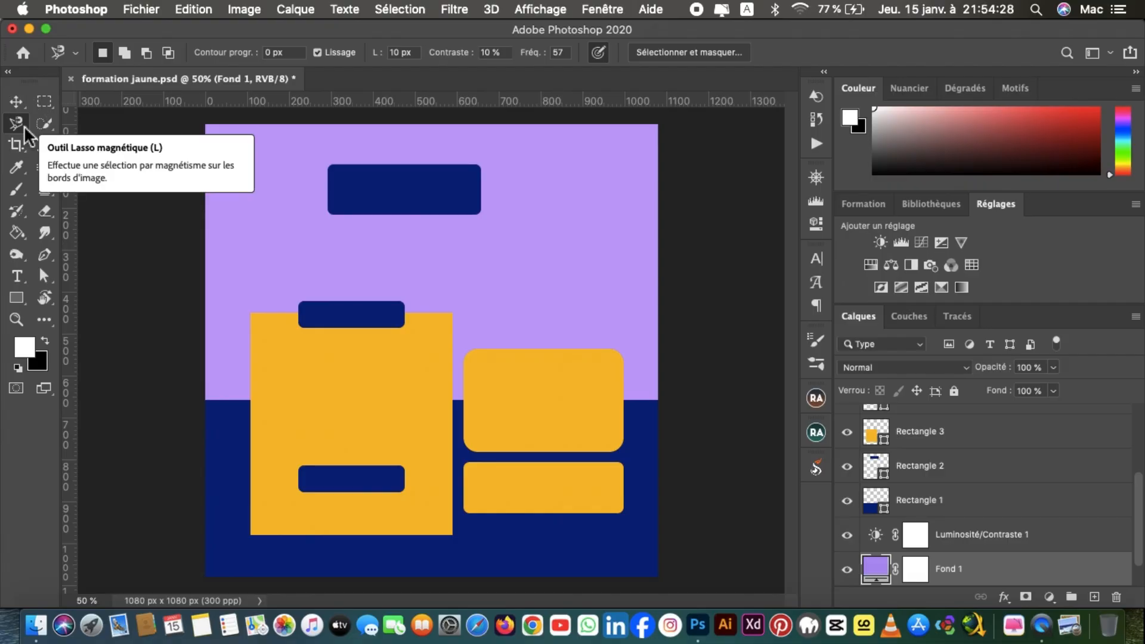
{"action": "left_click", "coordinate": [25, 128]}
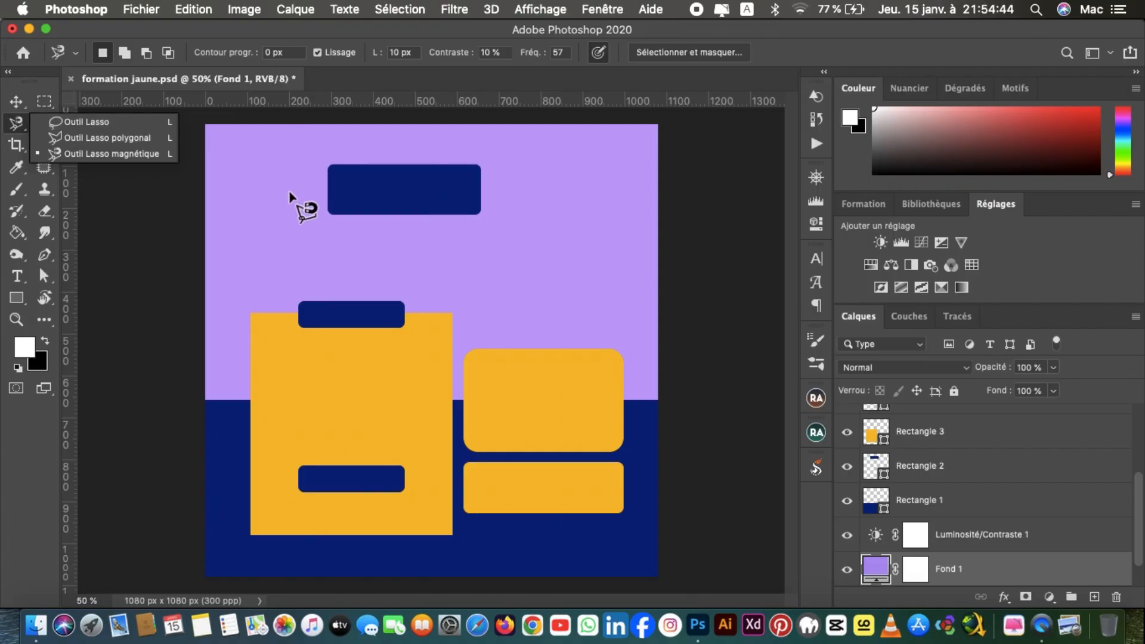
{"action": "left_click", "coordinate": [123, 122]}
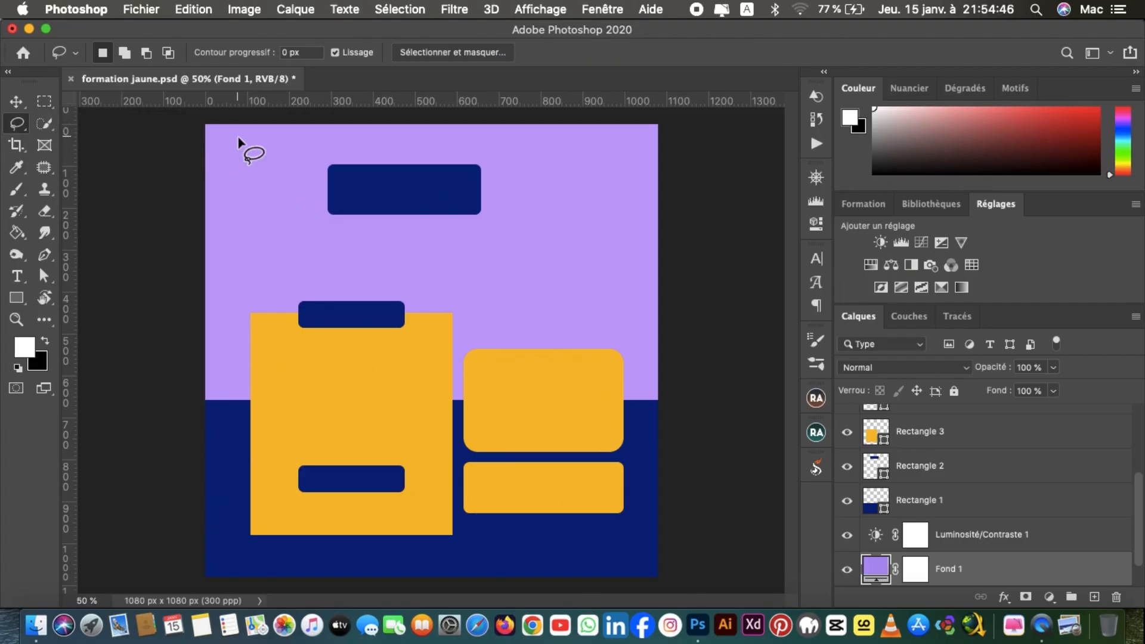
{"action": "mouse_move", "coordinate": [265, 152]}
{"action": "left_mouse_down"}
{"action": "mouse_move", "coordinate": [443, 144]}
{"action": "mouse_move", "coordinate": [519, 172]}
{"action": "mouse_move", "coordinate": [516, 241]}
{"action": "mouse_move", "coordinate": [388, 281]}
{"action": "mouse_move", "coordinate": [306, 254]}
{"action": "mouse_move", "coordinate": [262, 198]}
{"action": "mouse_move", "coordinate": [266, 149]}
{"action": "left_mouse_up"}
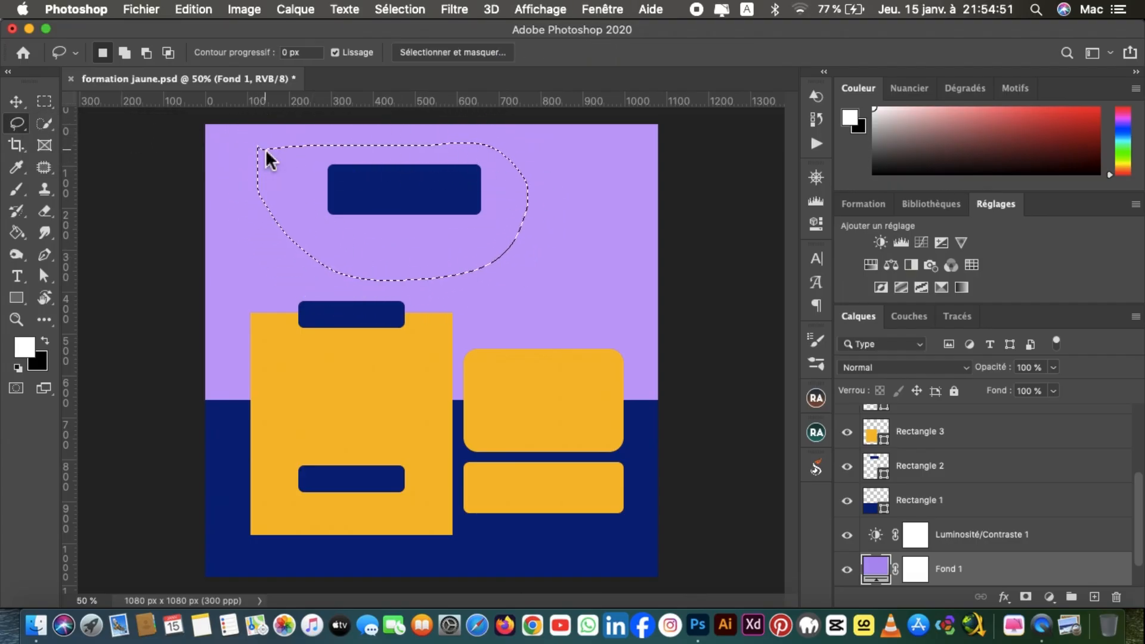
{"action": "left_click", "coordinate": [214, 146]}
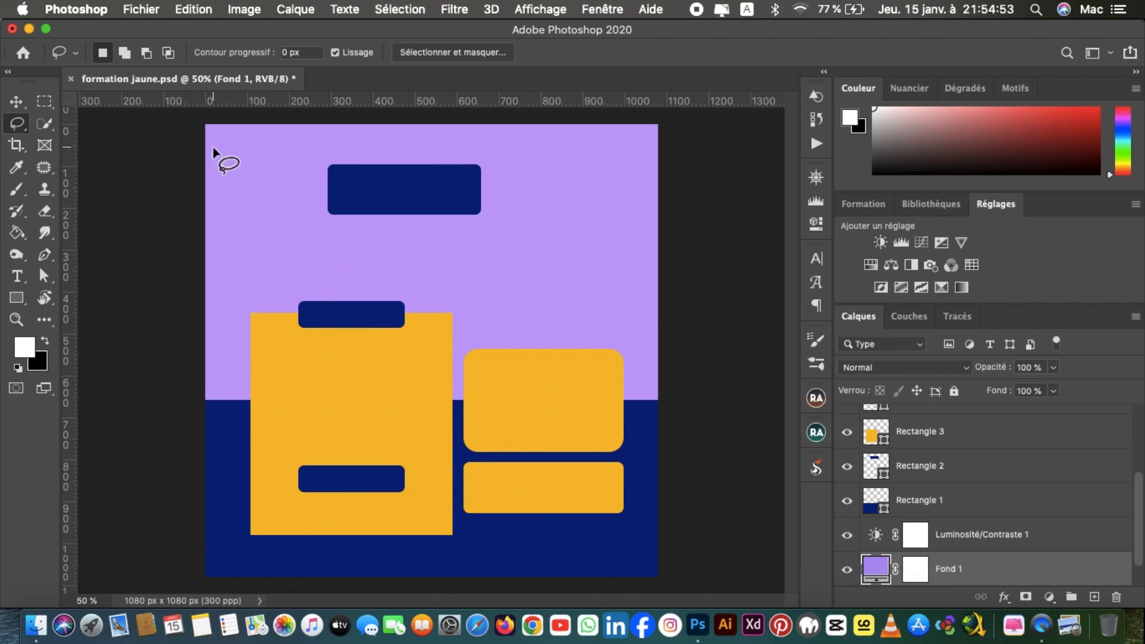
Step: Enclose the upper navy rectangle in a four-sided Polygonal Lasso selection and clear it
{"action": "left_click", "coordinate": [18, 125]}
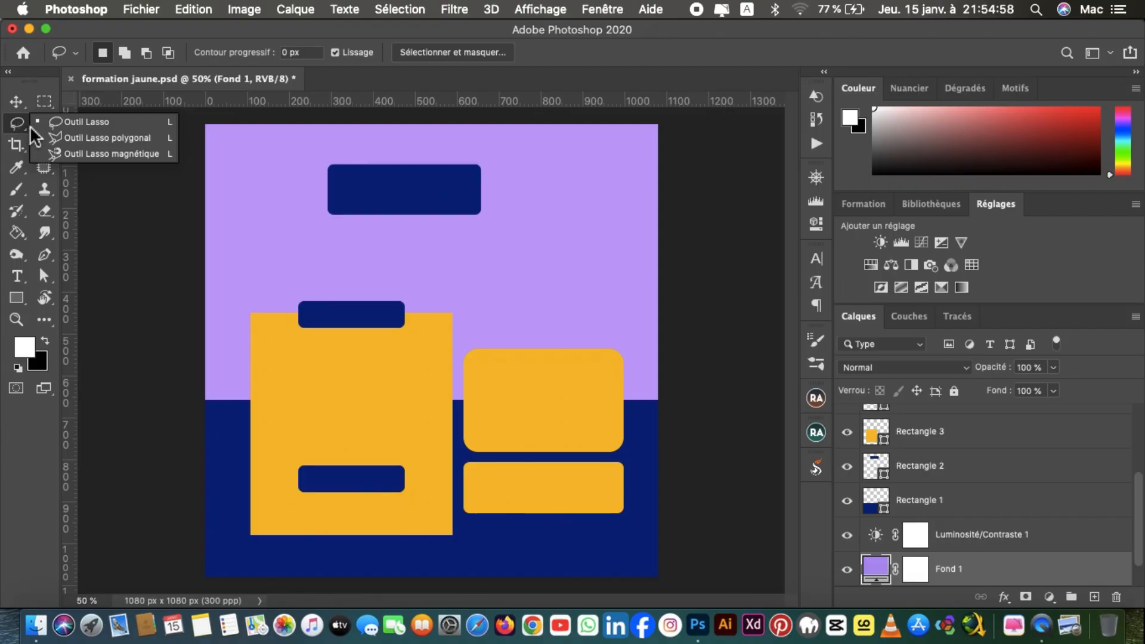
{"action": "left_click", "coordinate": [57, 138]}
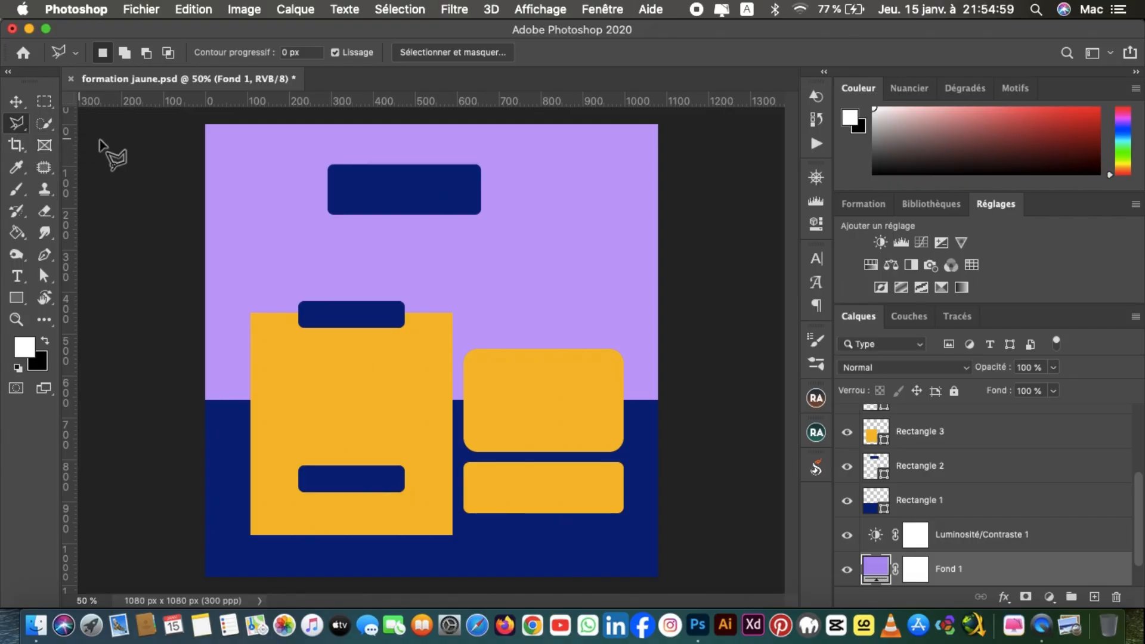
{"action": "left_click", "coordinate": [298, 146]}
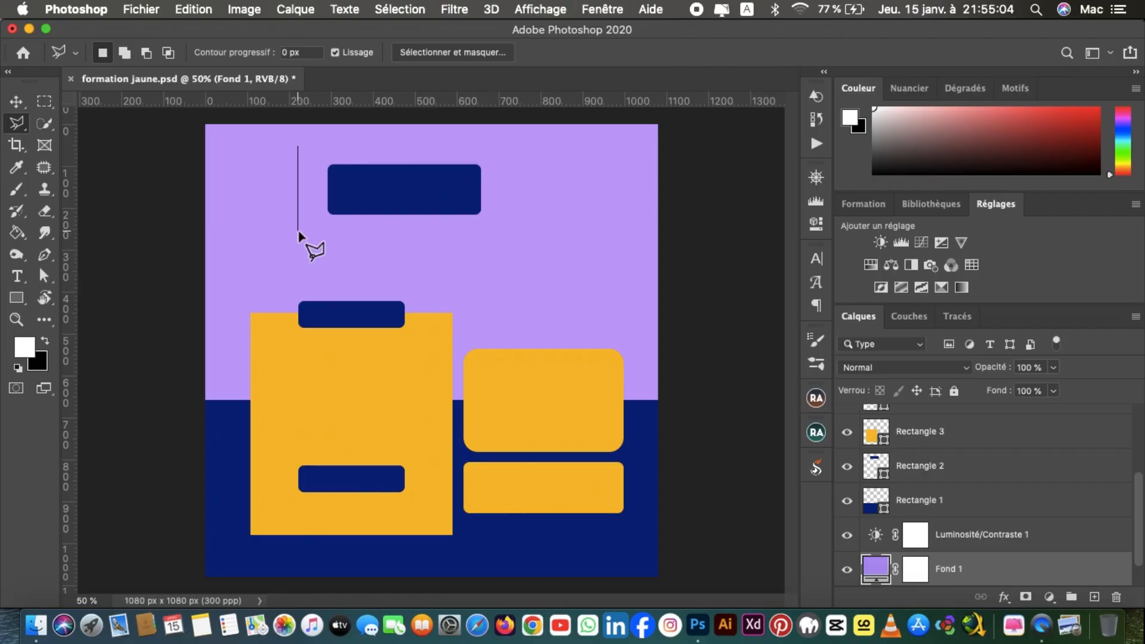
{"action": "left_click", "coordinate": [298, 232]}
{"action": "left_click", "coordinate": [485, 230]}
{"action": "left_click", "coordinate": [483, 151]}
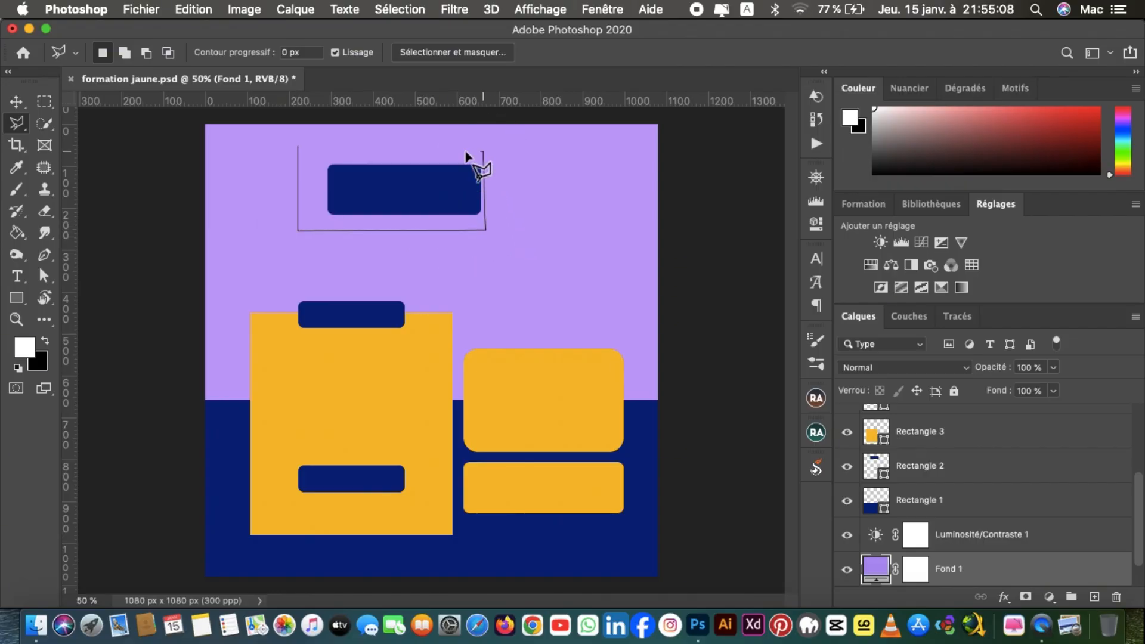
{"action": "left_click", "coordinate": [299, 147]}
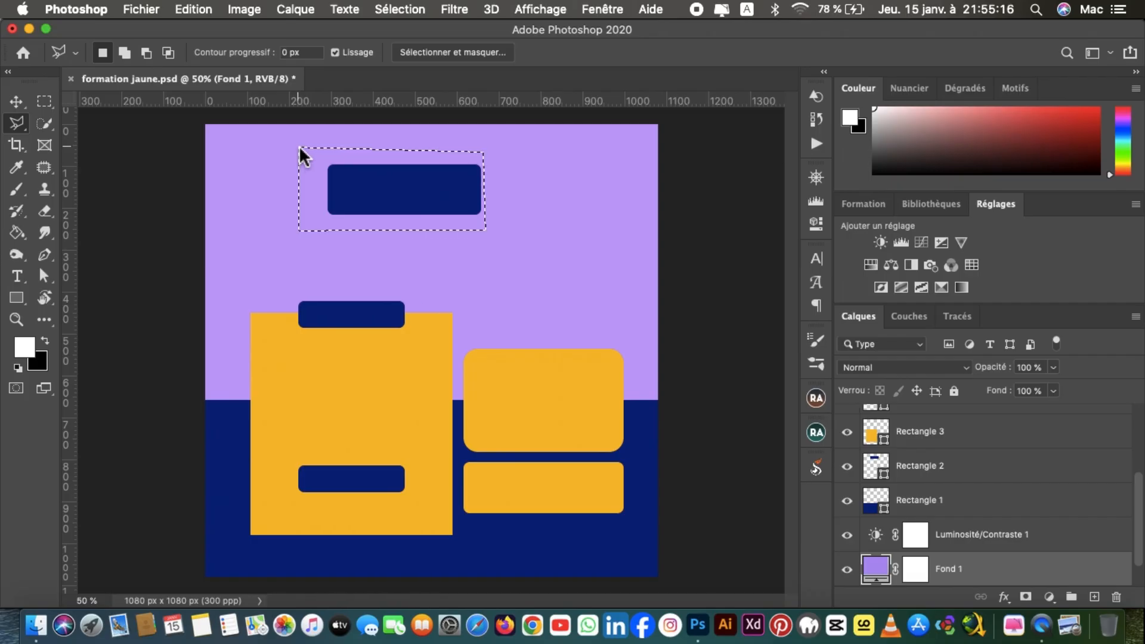
{"action": "key", "text": "super+d"}
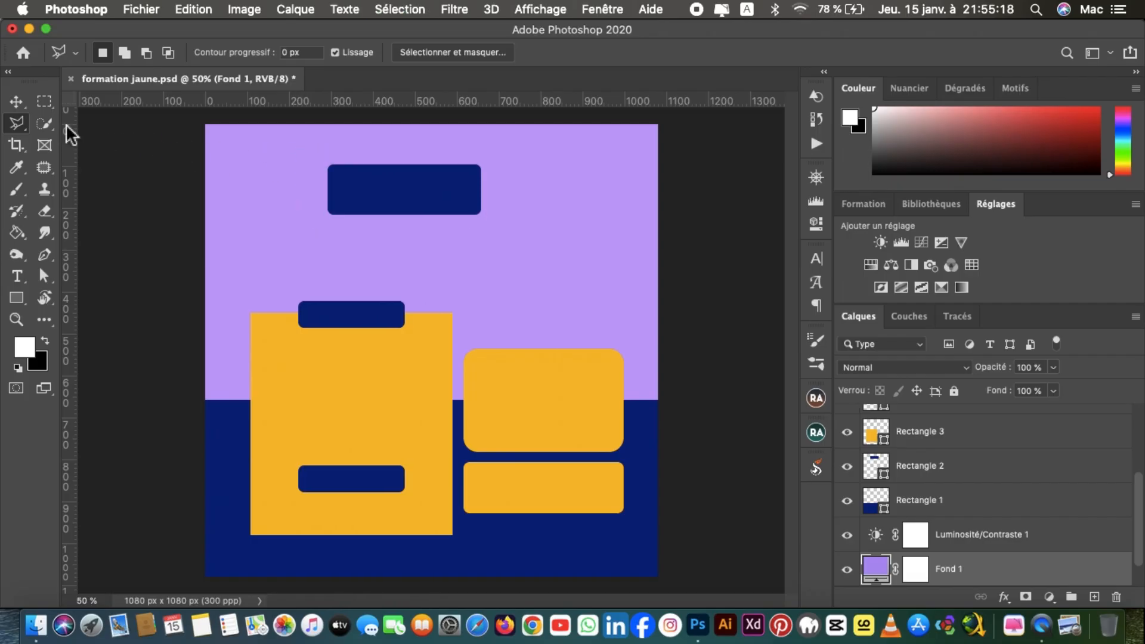
Step: Trace a large irregular Magnetic Lasso selection across the purple background and both upper navy rectangles, then clear it
{"action": "left_click", "coordinate": [27, 120]}
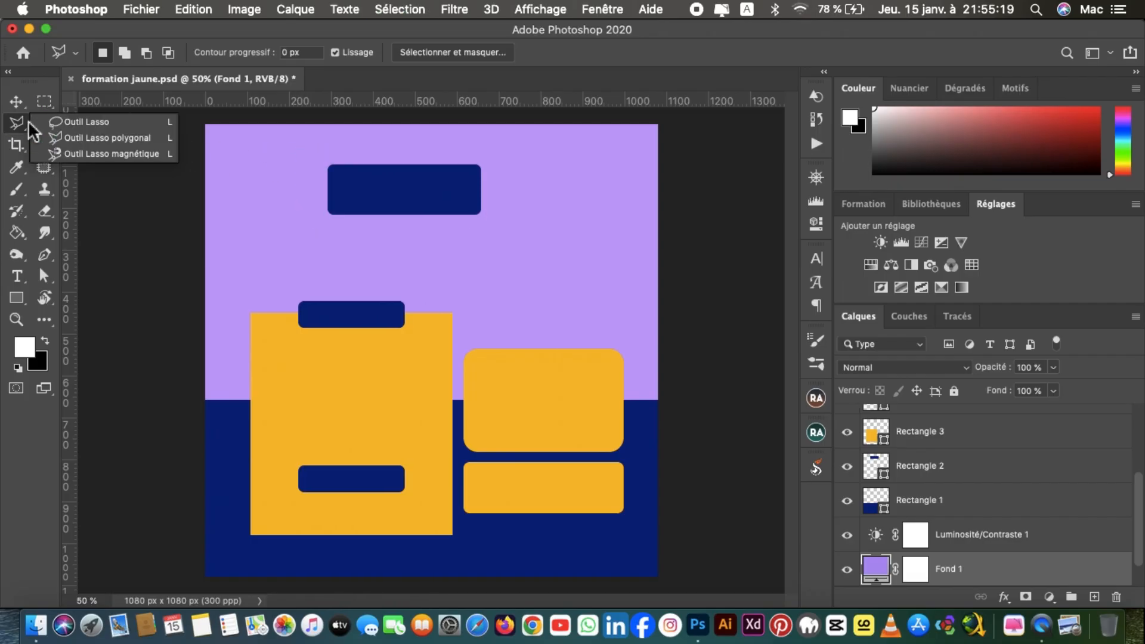
{"action": "left_click", "coordinate": [82, 151]}
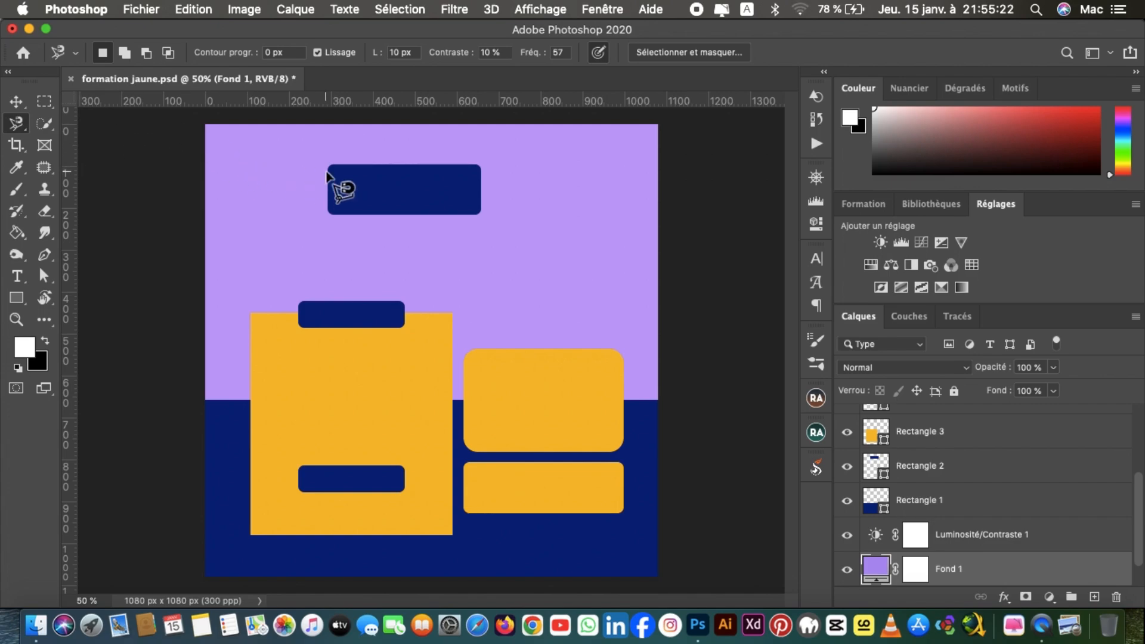
{"action": "left_click", "coordinate": [303, 164]}
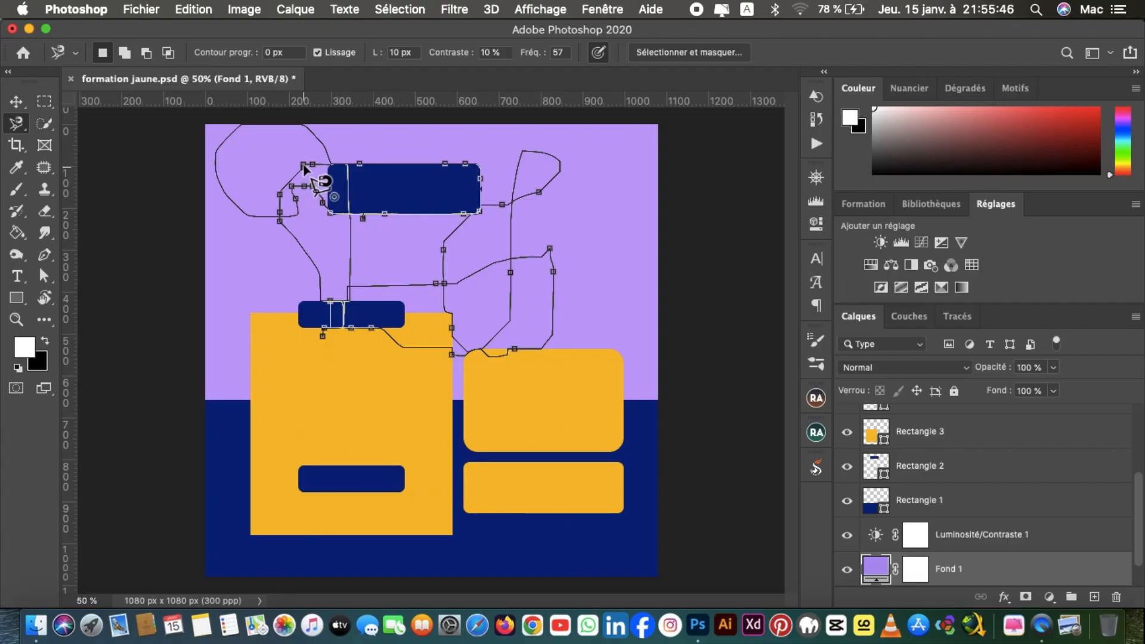
{"action": "left_click", "coordinate": [304, 171]}
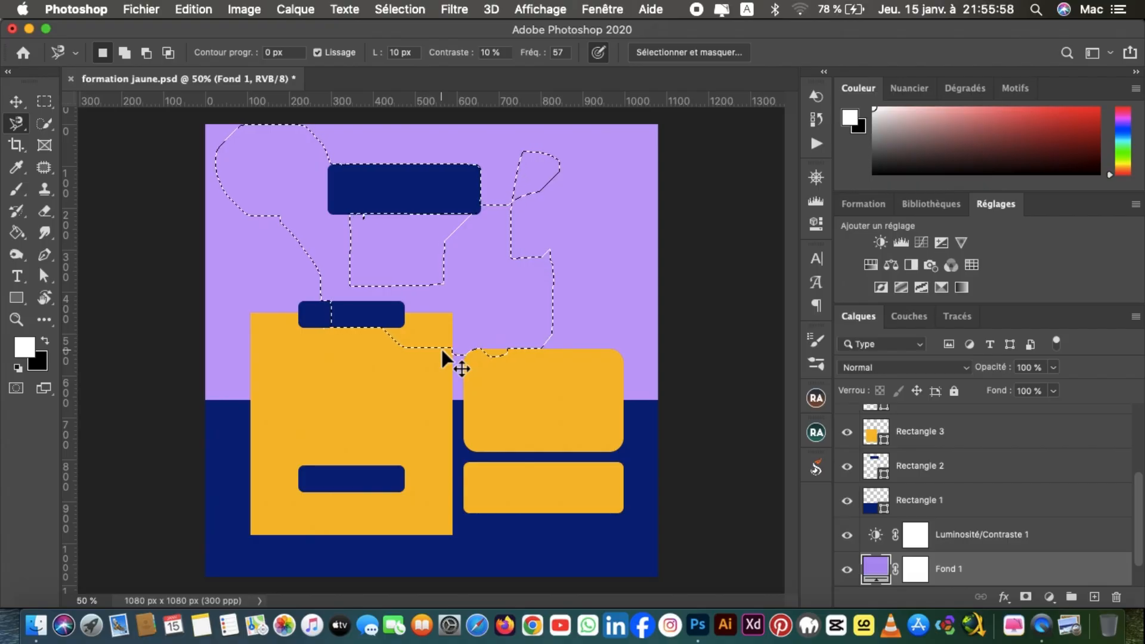
{"action": "key", "text": "super+d"}
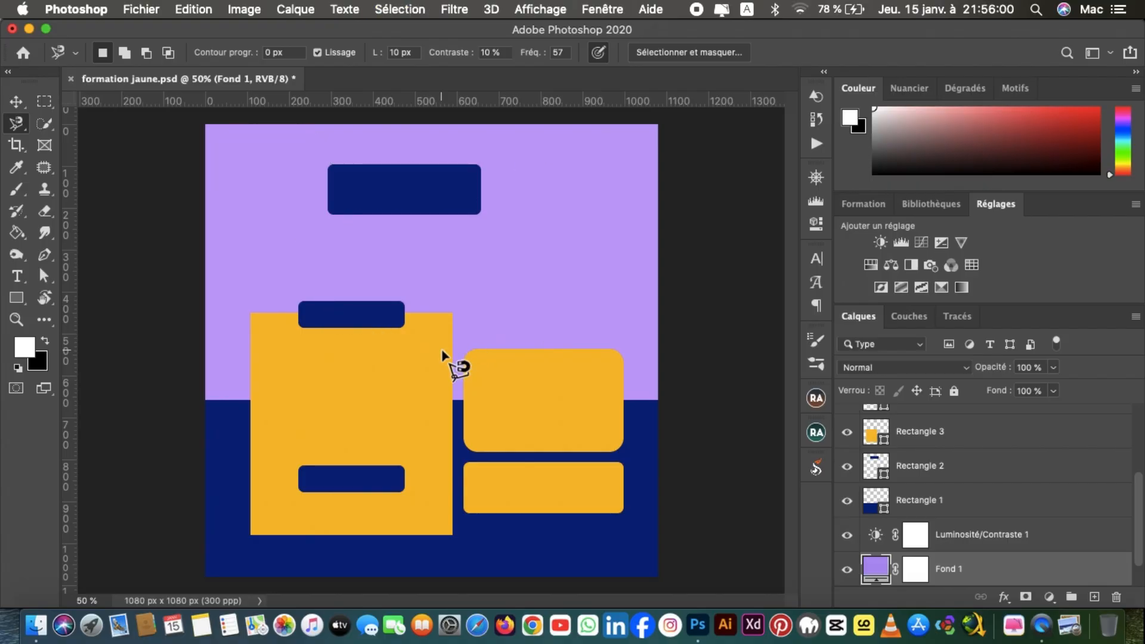
Step: Go to the home screen and browse down through the recent files
{"action": "left_click", "coordinate": [23, 52]}
{"action": "scroll", "coordinate": [506, 535], "scroll_direction": "down", "scroll_amount": 10}
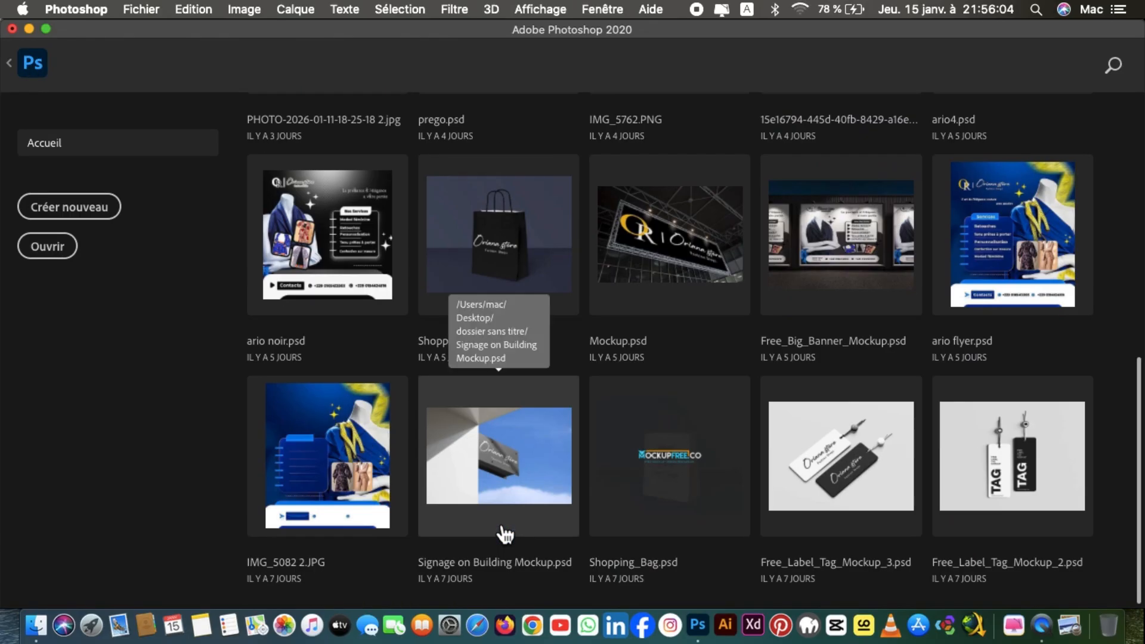